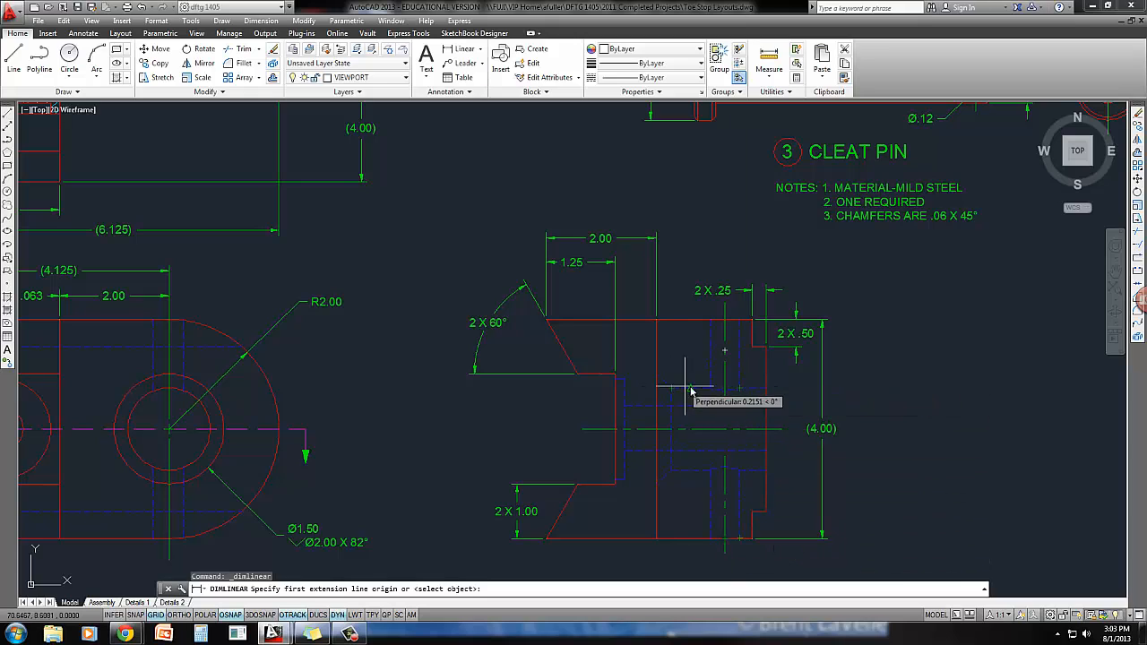
# Step: Measure vertically from the side view's lower edge to the large hidden bore's upper edge with a temporary linear dimension, and delete the dimension
pyautogui.click(753, 539)
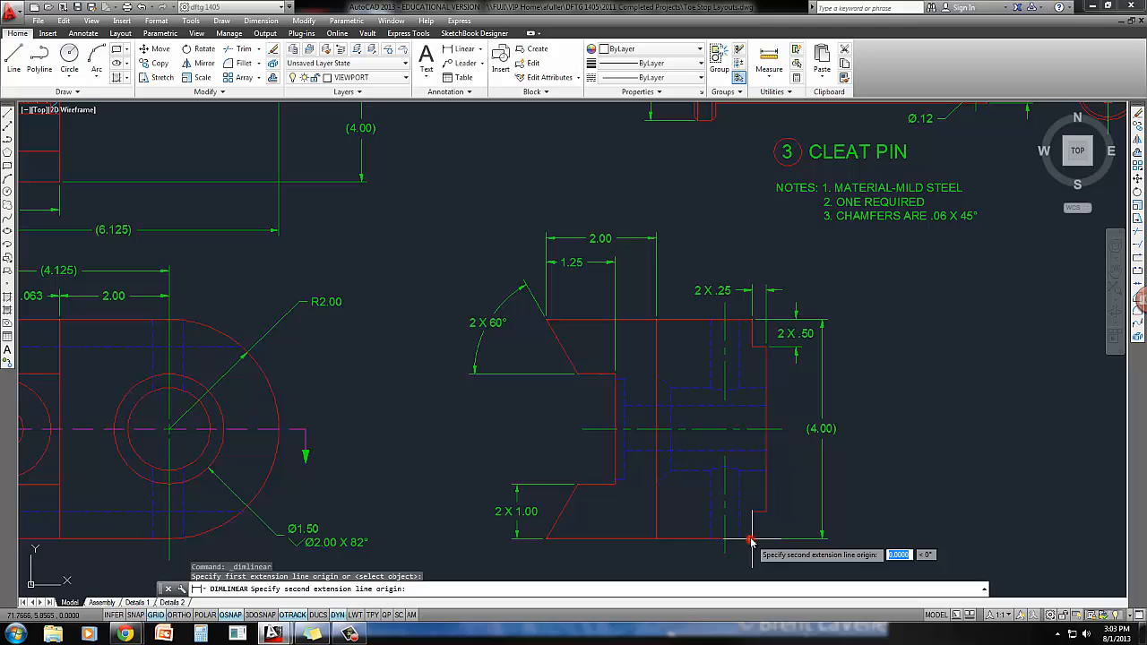
pyautogui.click(766, 389)
pyautogui.click(793, 487)
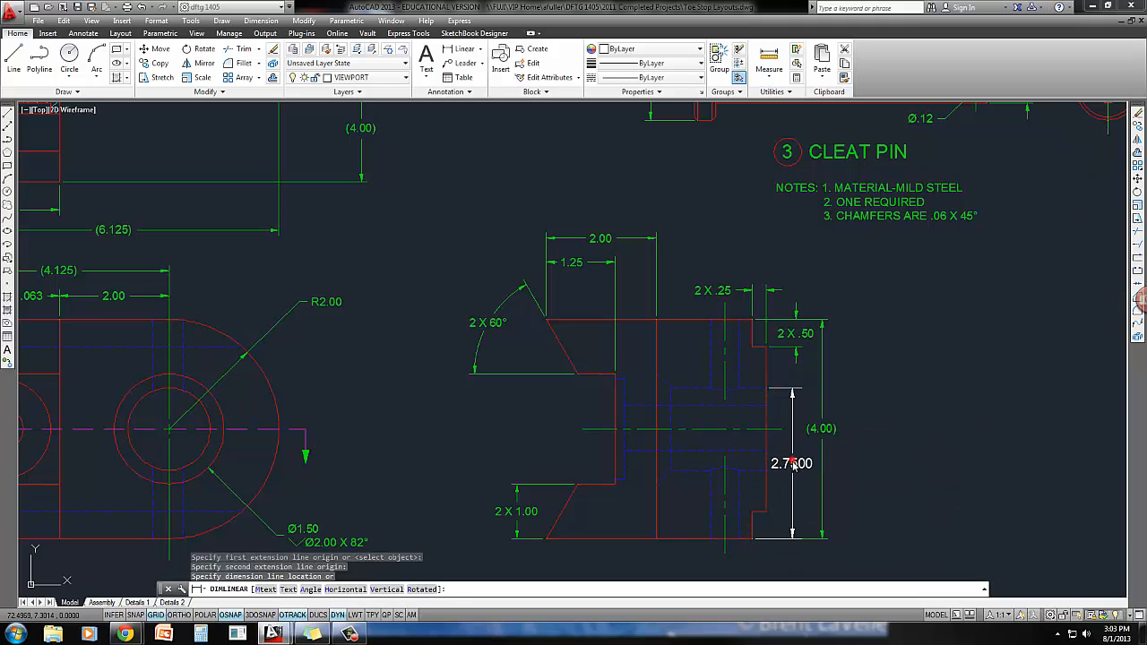
pyautogui.click(793, 487)
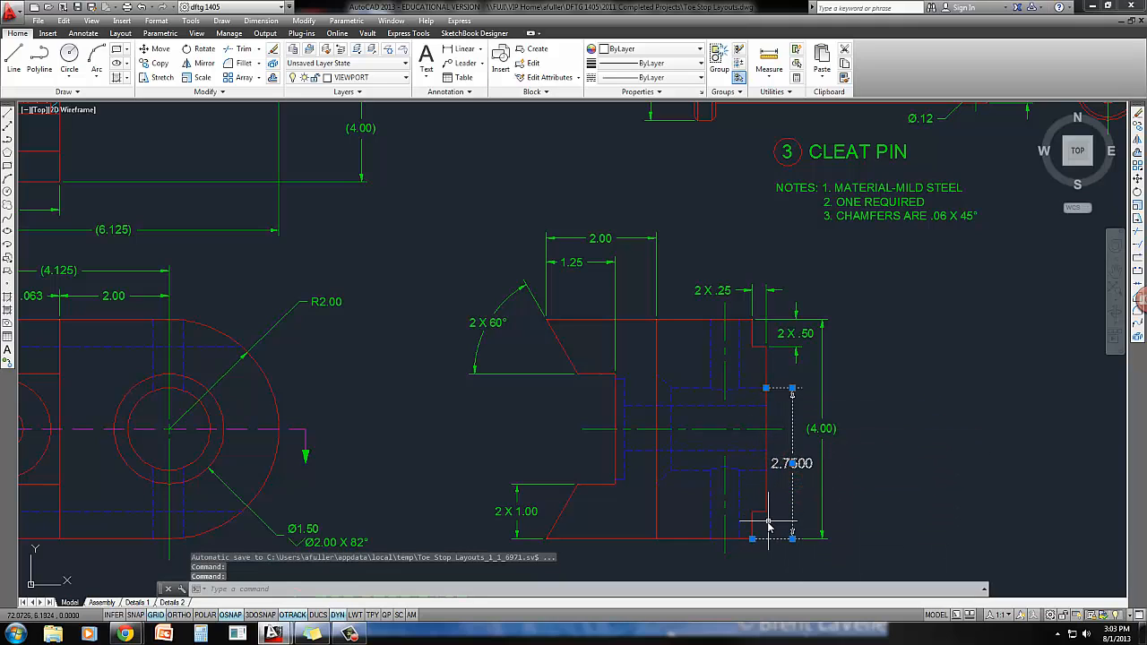
pyautogui.press('Delete')
# Step: Switch to the Toe Stop isometric drawing and copy the small side-hole ellipse 2.75 toward the back along the 30° isometric axis
pyautogui.hotkey('ctrl', 'Tab')
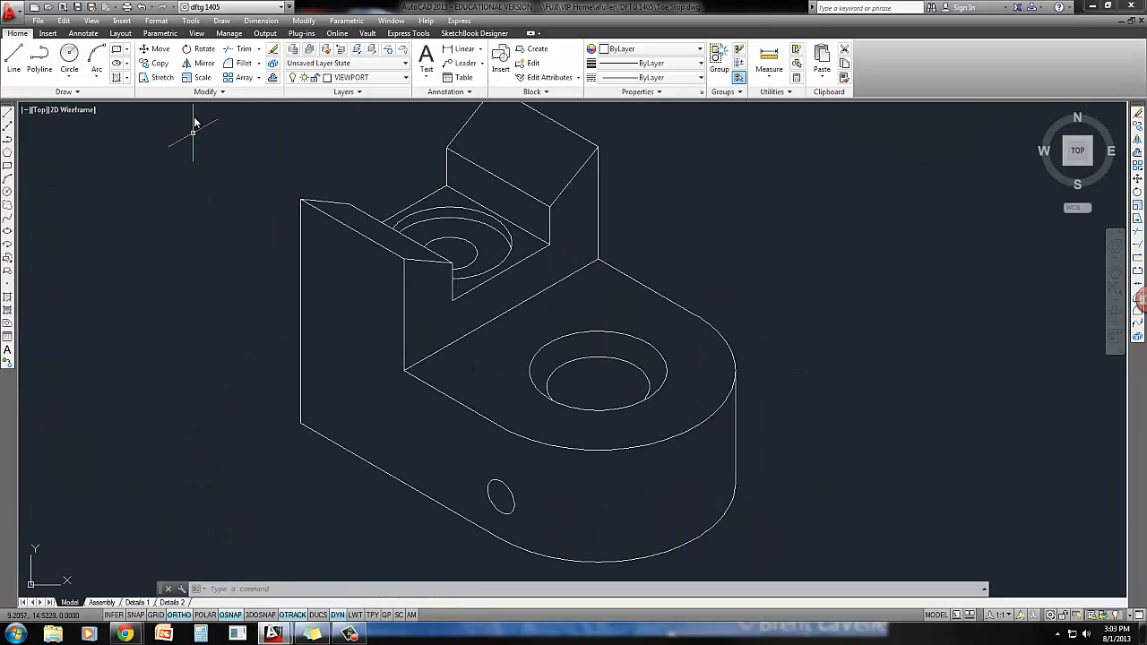
pyautogui.click(160, 64)
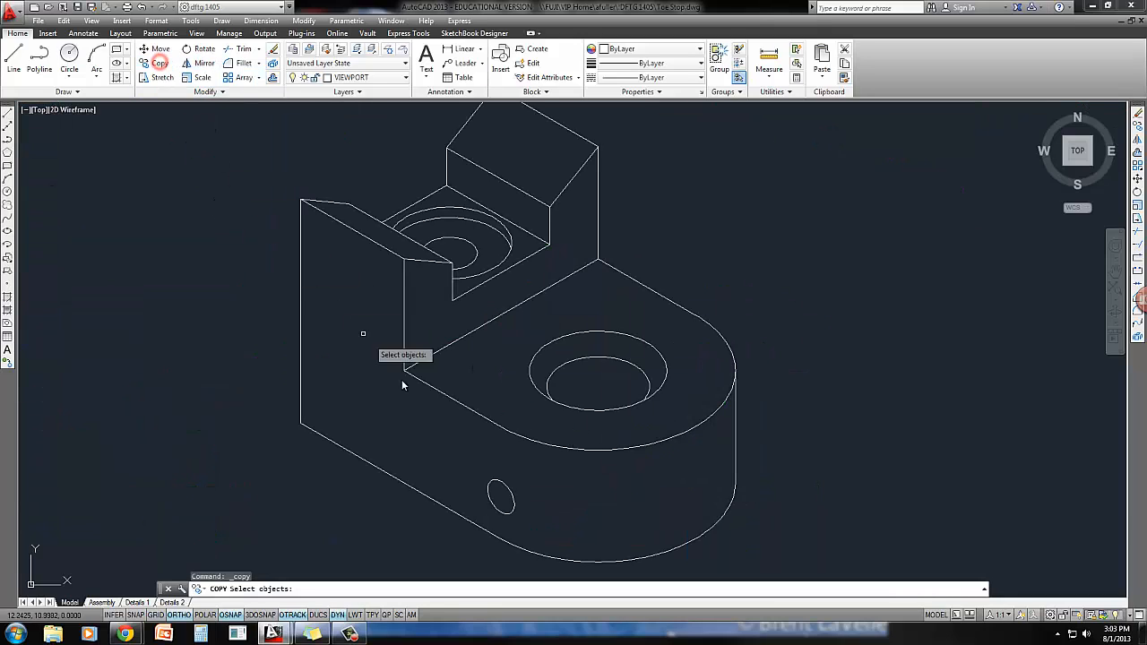
pyautogui.click(495, 481)
pyautogui.press('Return')
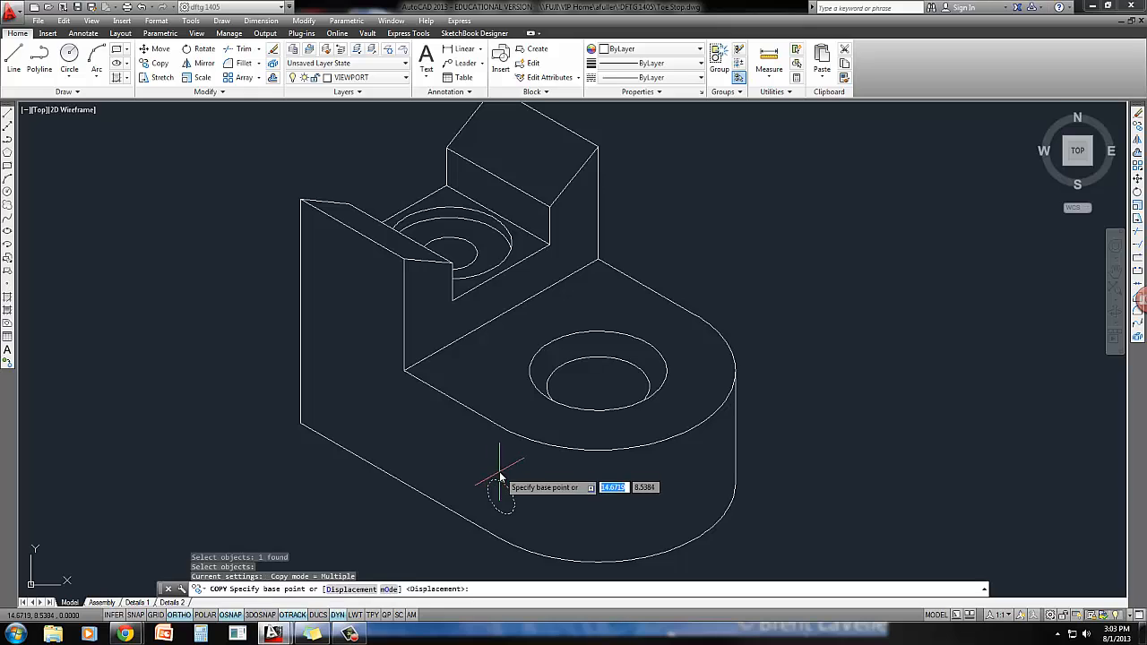
pyautogui.click(500, 470)
pyautogui.write('2.75')
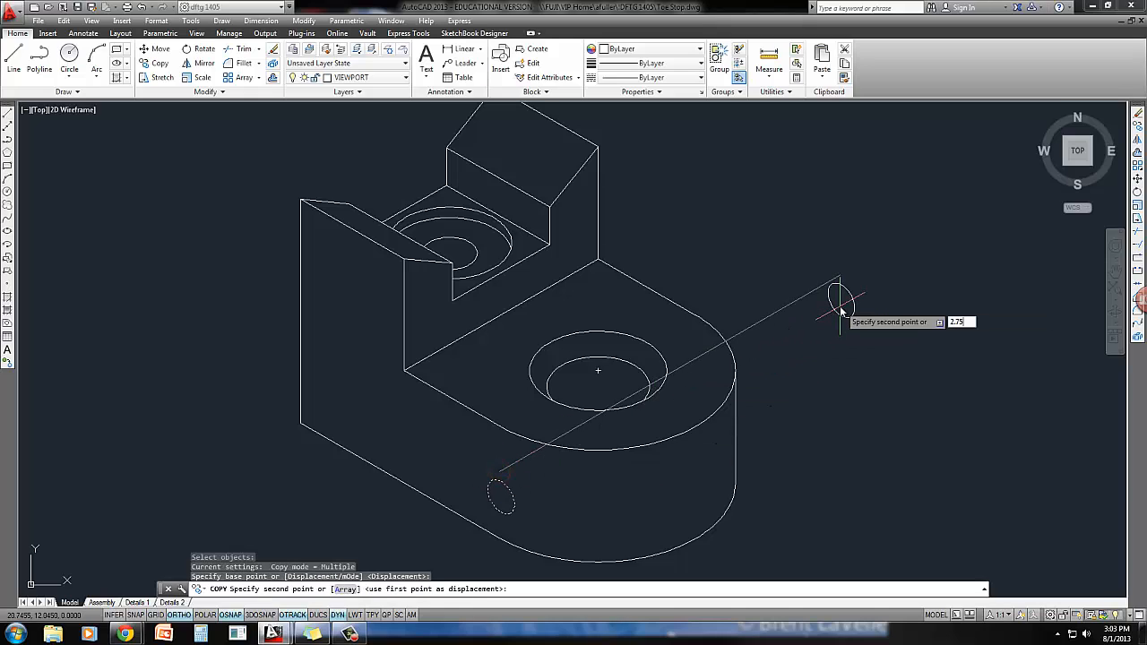
pyautogui.press('Return')
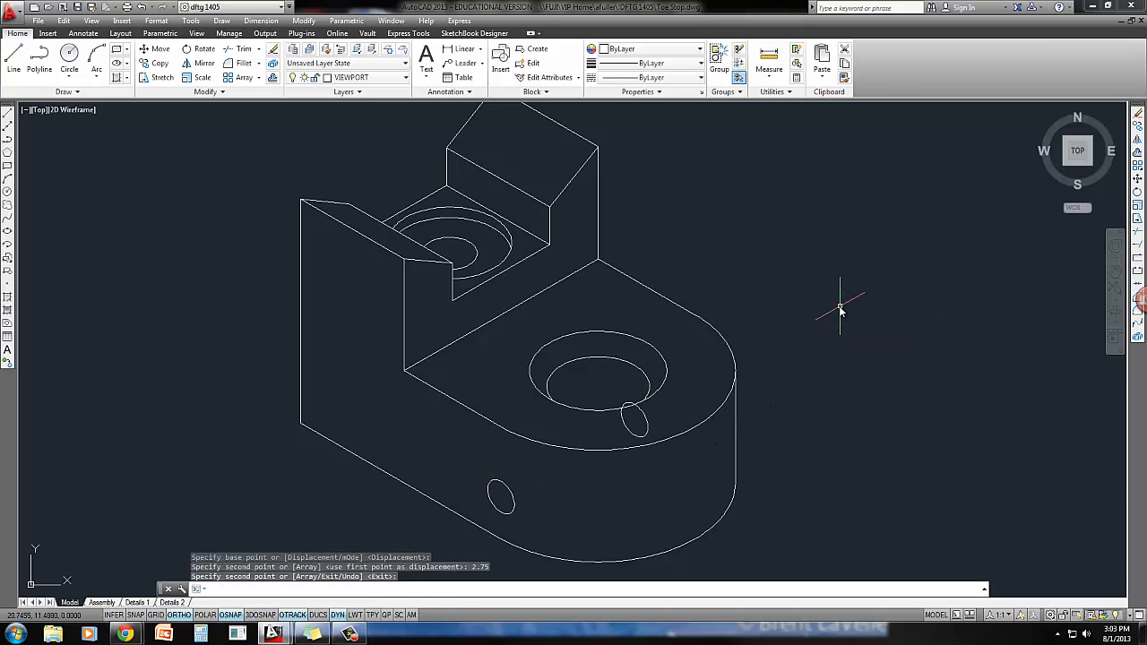
# Step: Trim the copied ellipse so only the part inside the large hole's inner ellipse remains
pyautogui.write('tr')
pyautogui.press('Return')
pyautogui.press('Return')
pyautogui.click(647, 430)
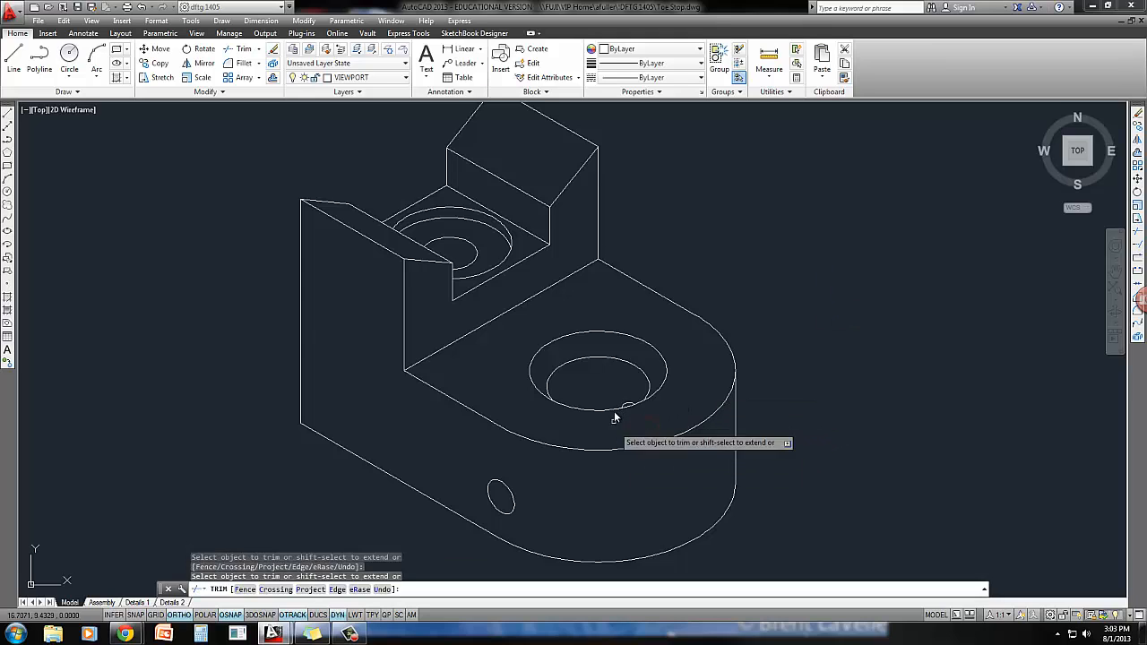
pyautogui.press('Escape')
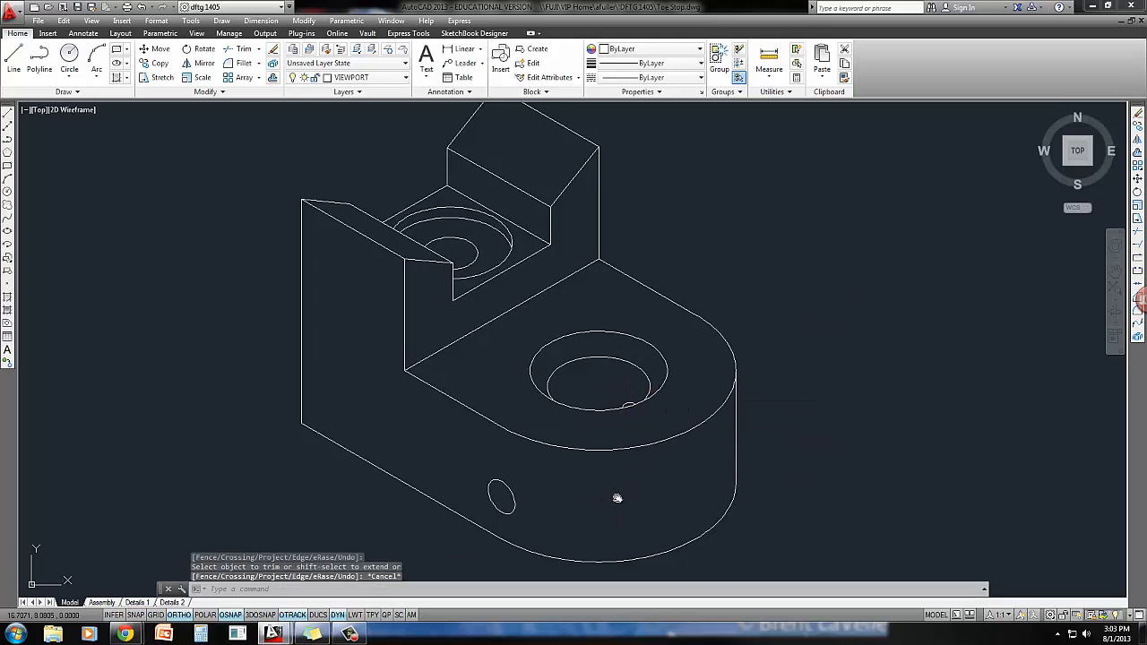
# Step: Switch to the browser's Toe Stop Isometric Help Sheet and examine the figures for constructing the slots
pyautogui.moveTo(617, 499); pyautogui.dragTo(635, 486, button='middle')
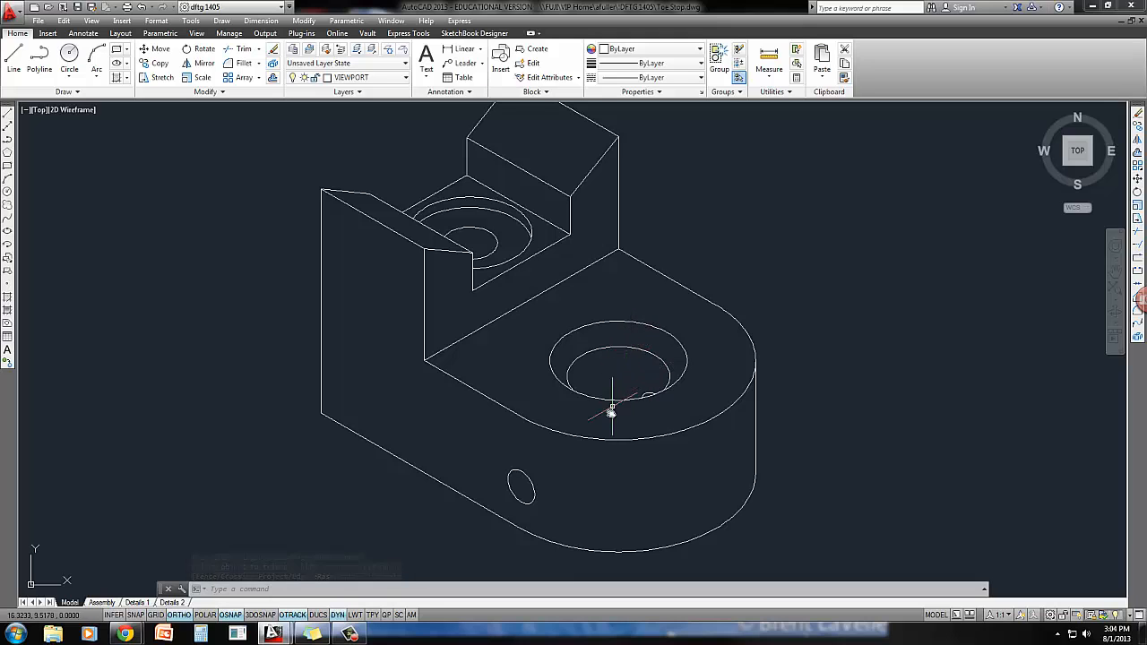
pyautogui.moveTo(613, 456); pyautogui.dragTo(628, 458, button='middle')
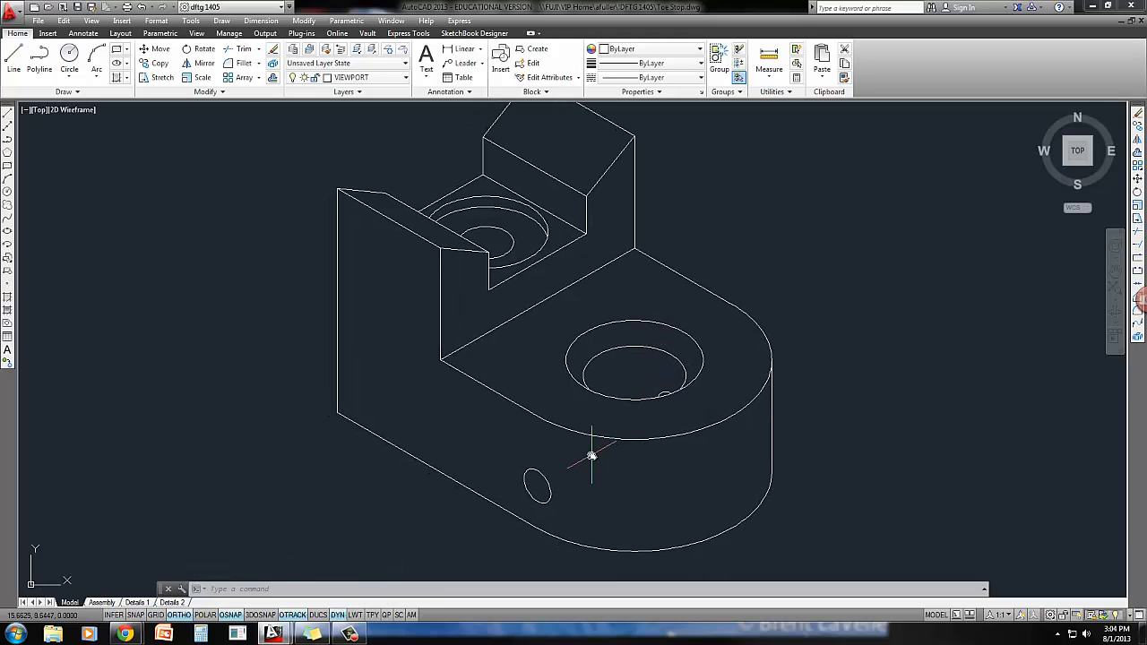
pyautogui.hotkey('alt', 'Tab')
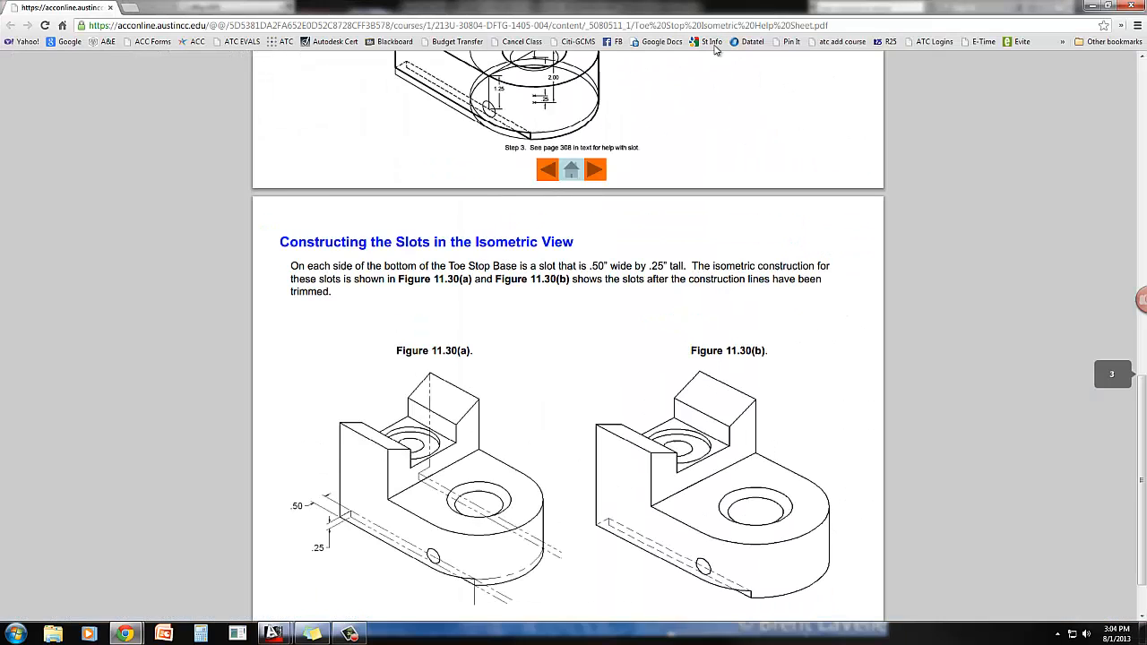
pyautogui.scroll(-1, 465, 541)
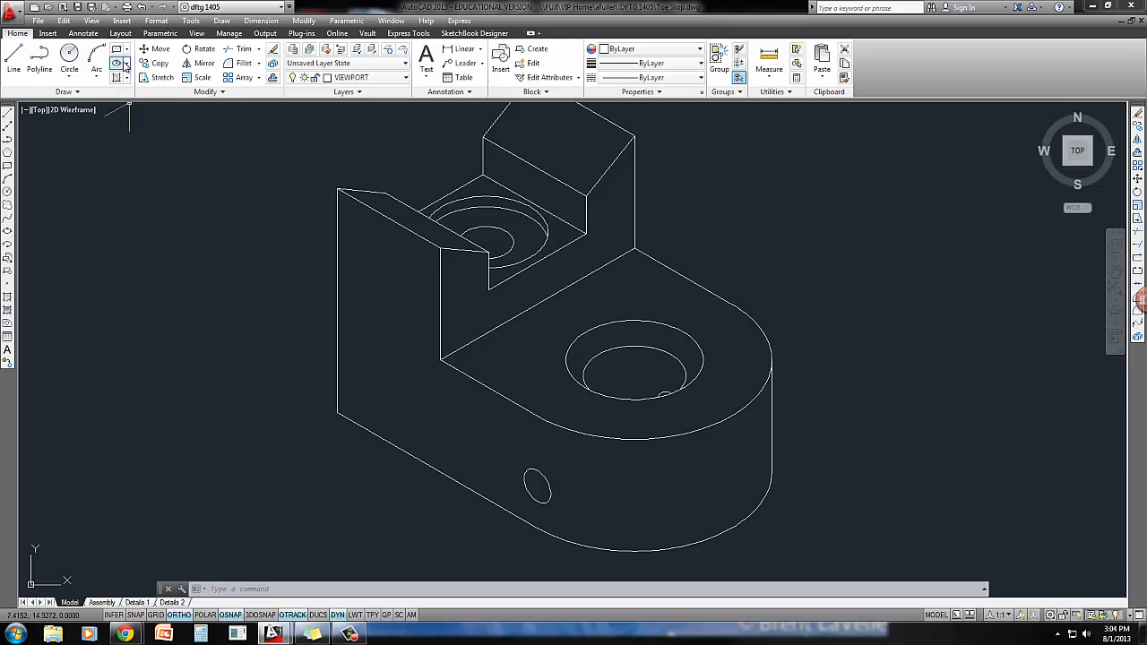
# Step: Copy the base's bottom straight edge and rounded-end curve .25 straight up
pyautogui.click(154, 63)
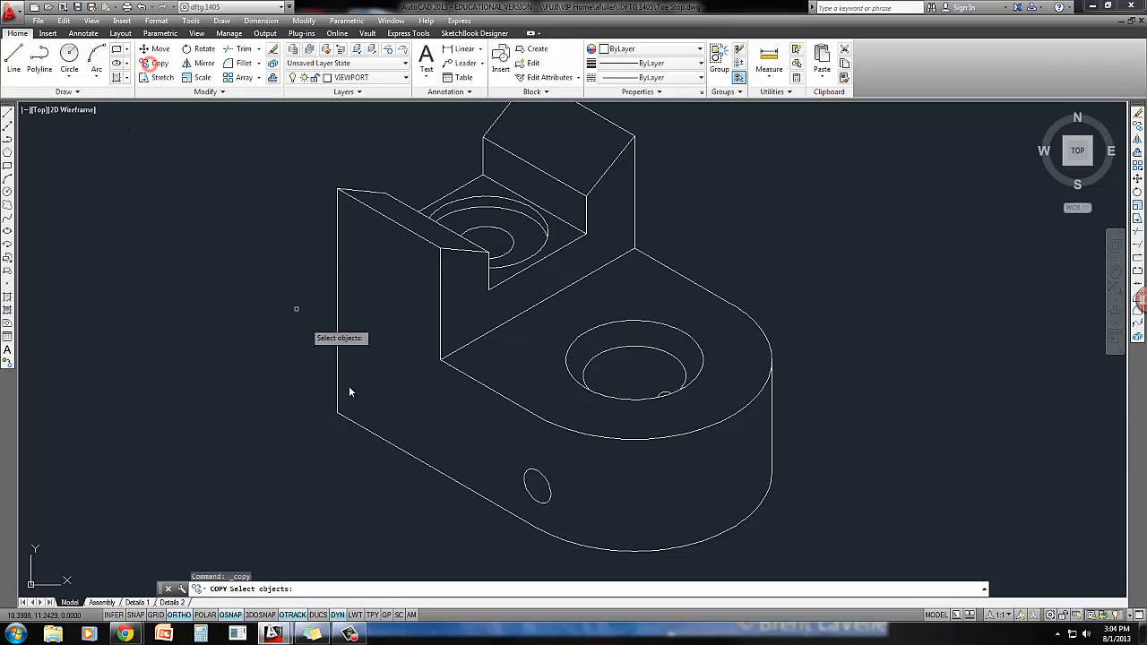
pyautogui.click(421, 466)
pyautogui.click(463, 487)
pyautogui.click(453, 477)
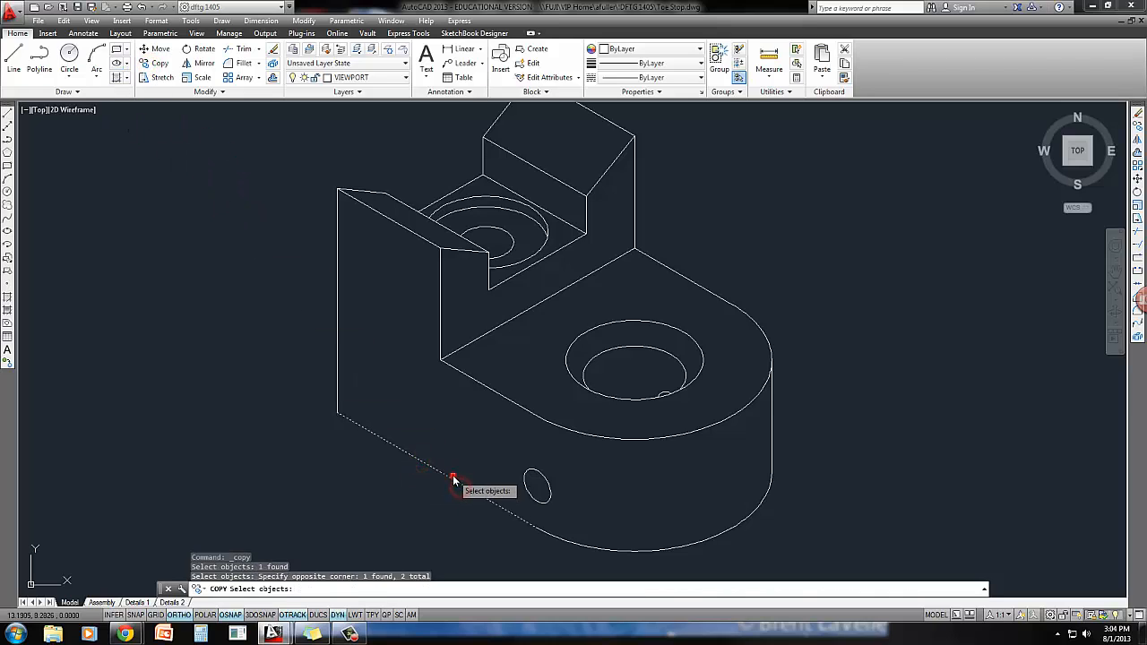
pyautogui.click(599, 548)
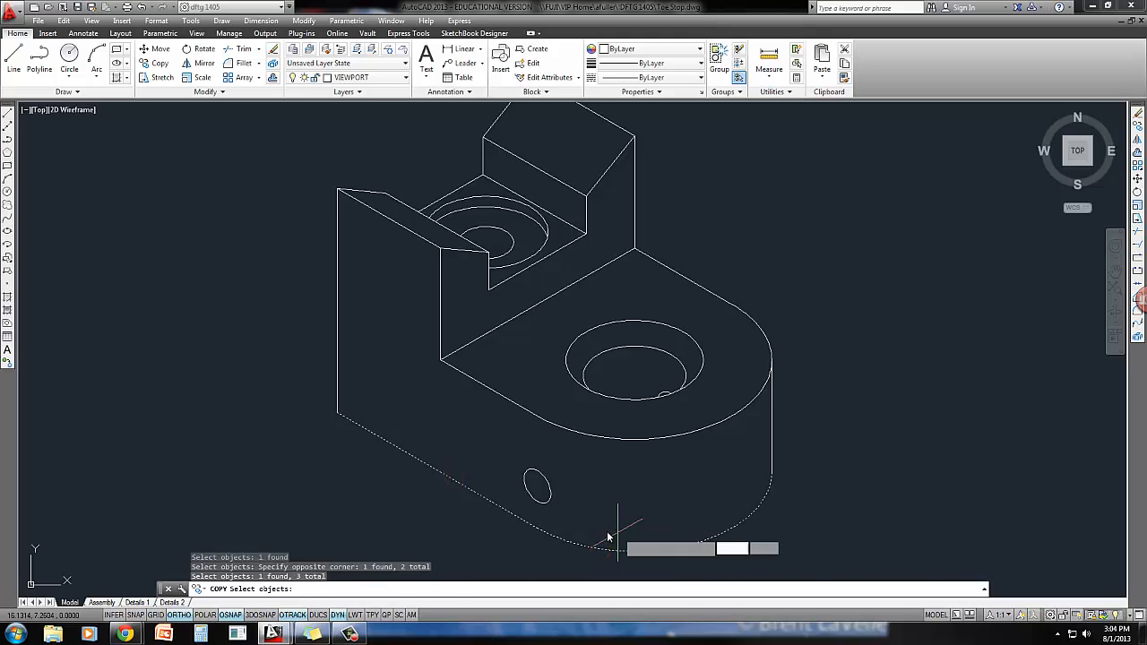
pyautogui.press('Return')
pyautogui.click(259, 446)
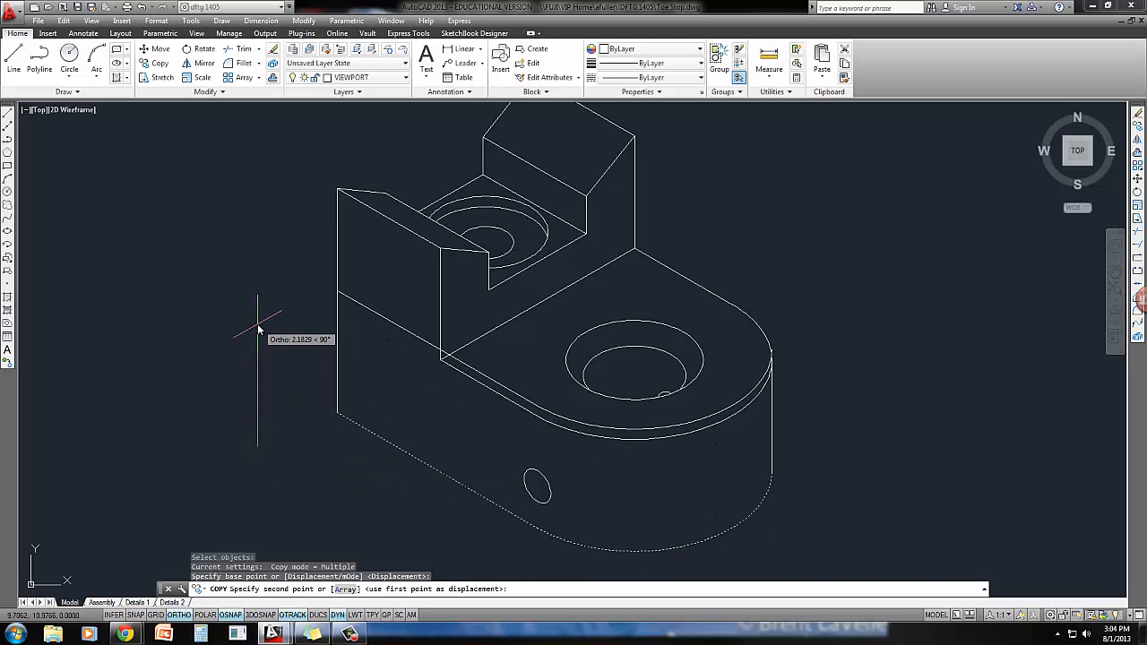
pyautogui.write('.2')
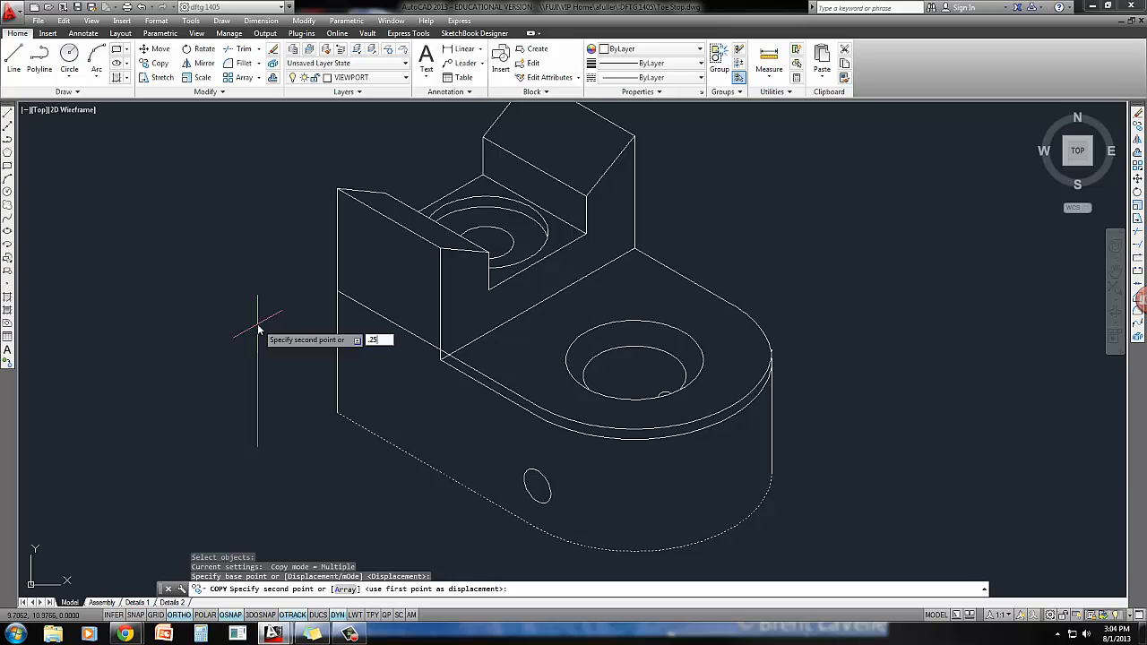
pyautogui.write('5')
pyautogui.press('Return')
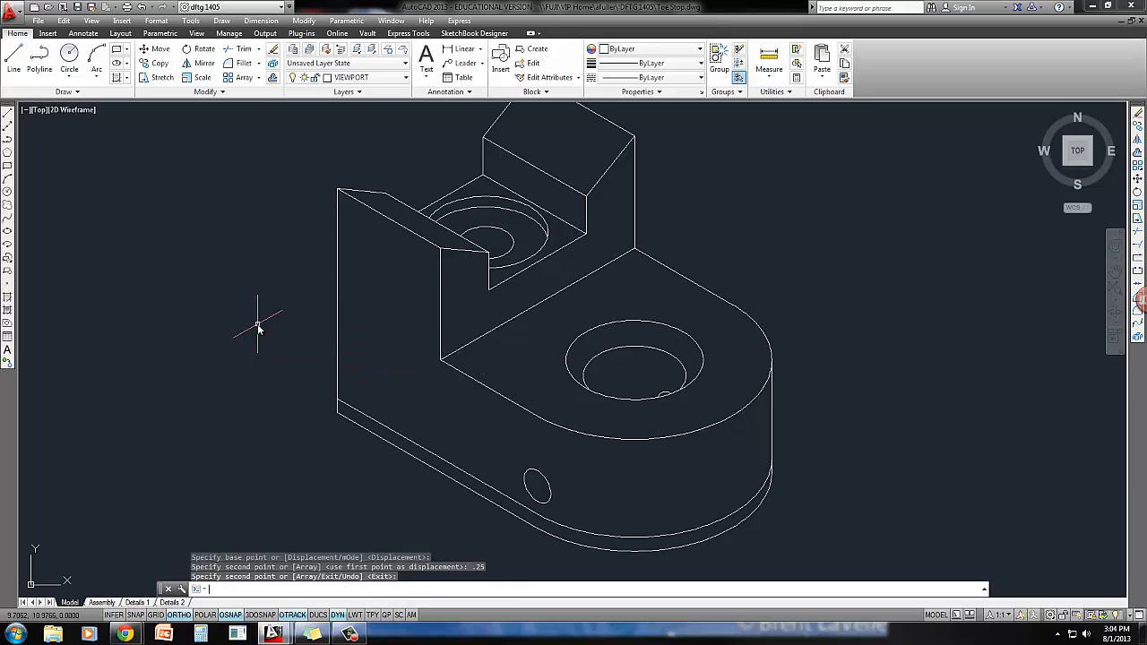
pyautogui.press('Return')
# Step: Draw the slot's end profile from the copied edge's back corner: a line .50 inward at 30°, followed by .25 straight down
pyautogui.write('l')
pyautogui.press('Return')
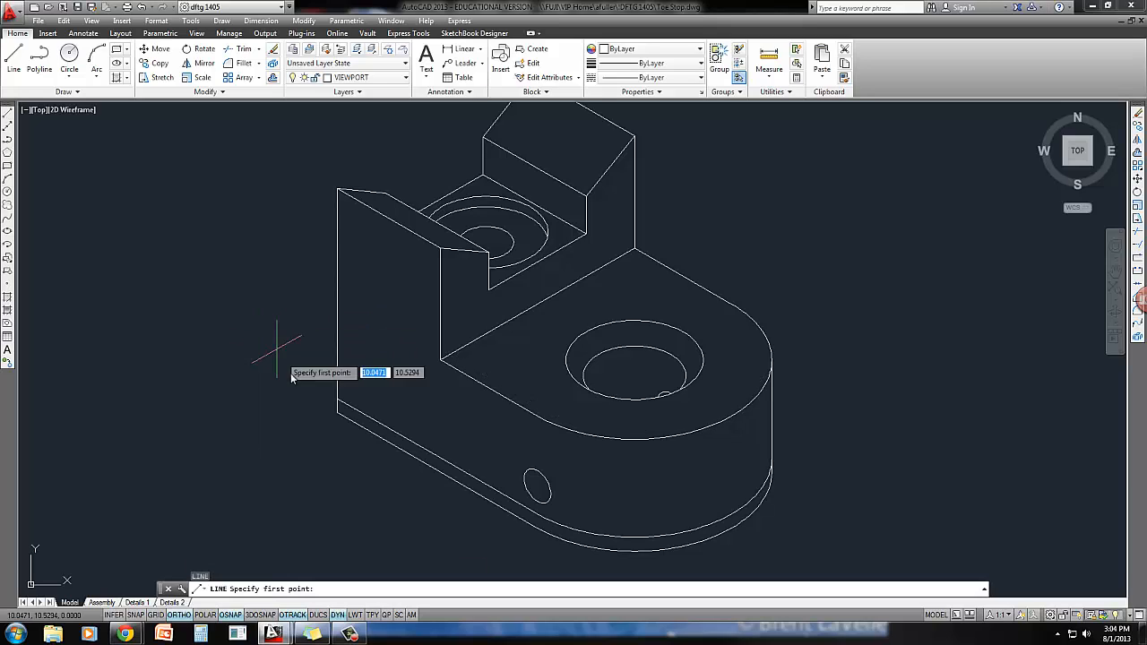
pyautogui.click(338, 399)
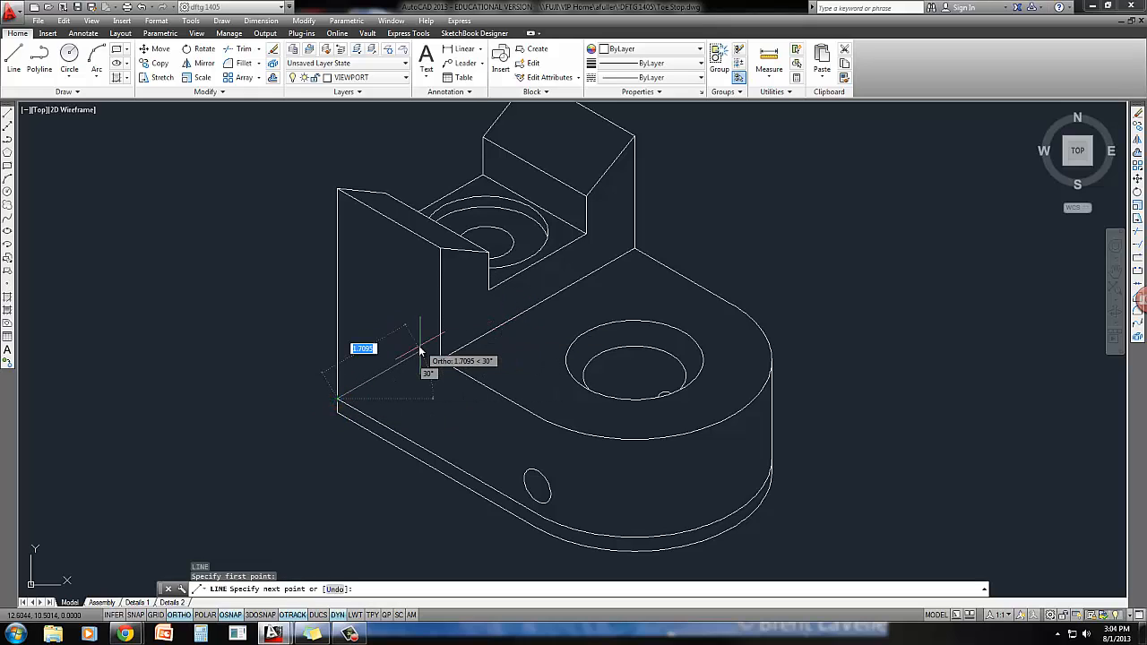
pyautogui.write('.5')
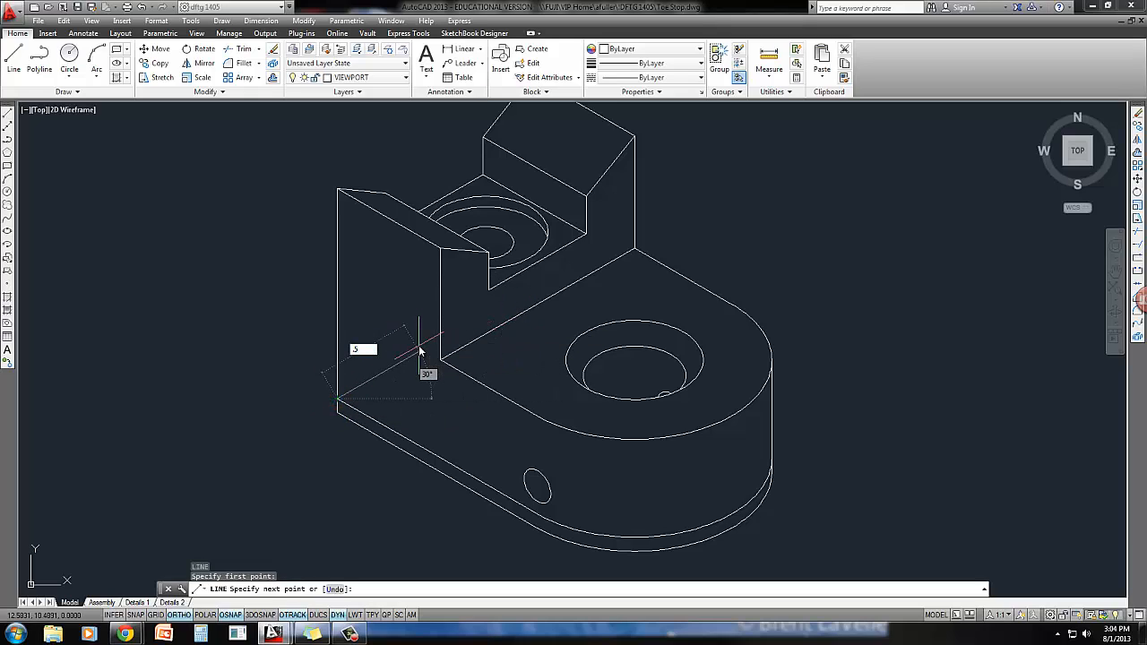
pyautogui.press('Return')
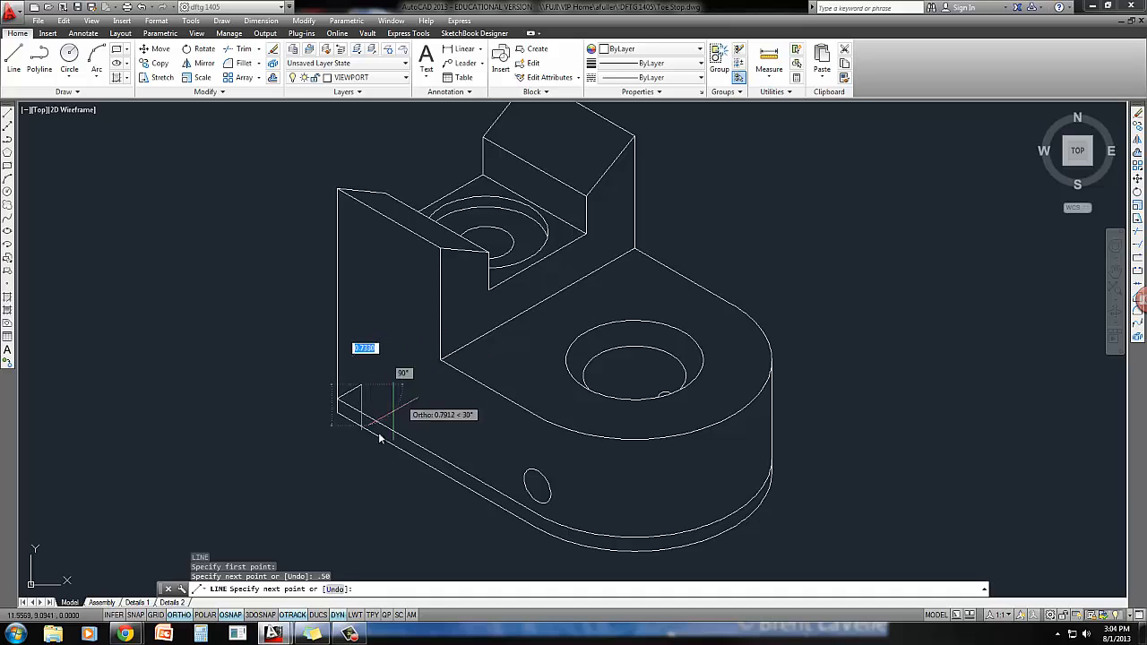
pyautogui.write('.25')
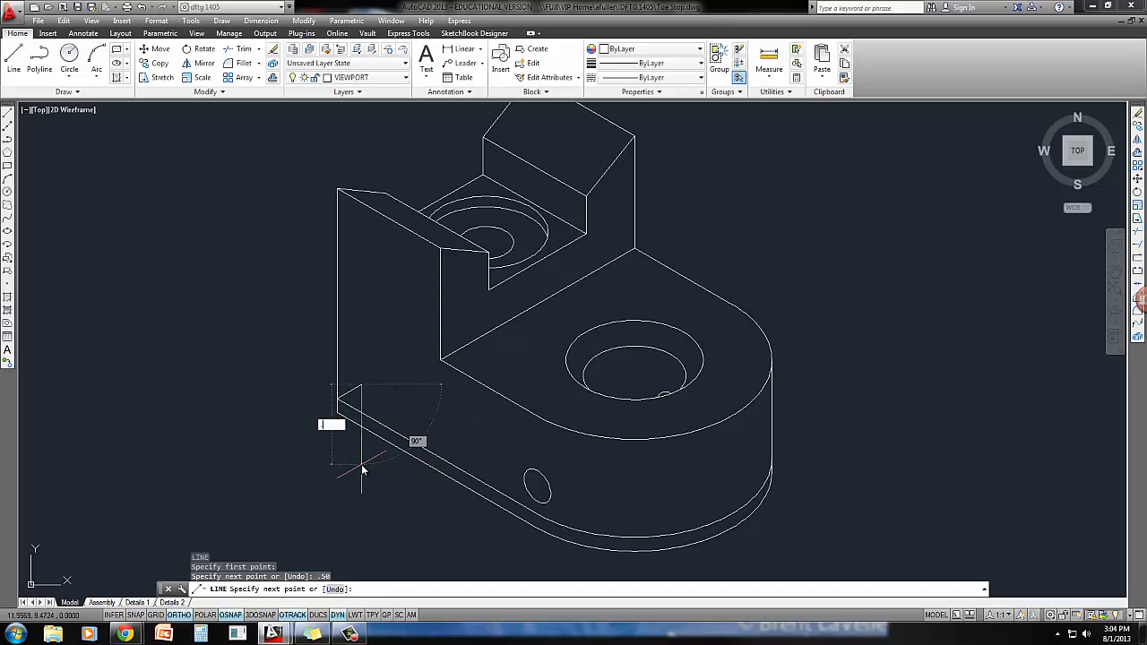
pyautogui.press('Return')
pyautogui.press('Return')
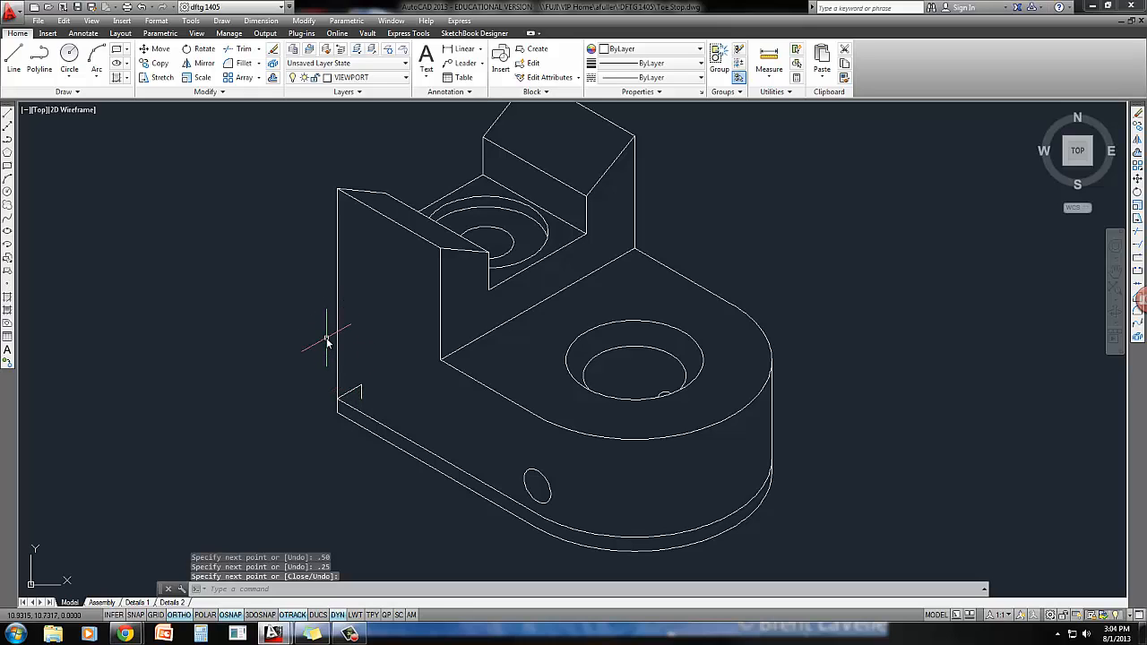
# Step: Draw a line from the slot profile's inner upper corner along the left isoplane at 330°, extending past the base's rounded end
pyautogui.press('Return')
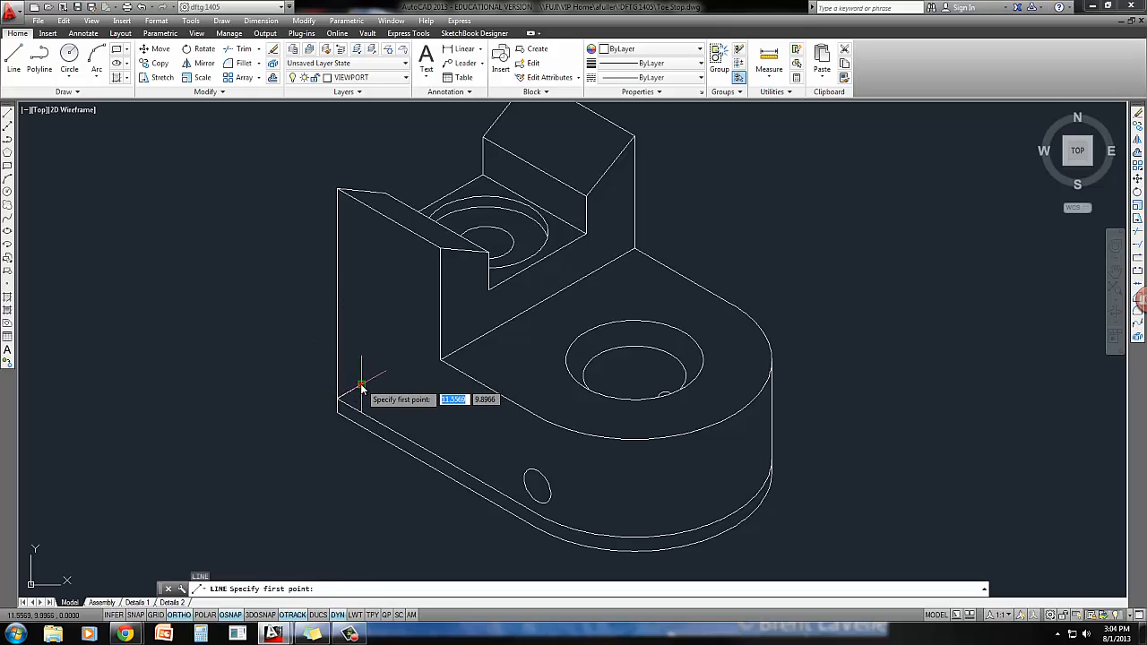
pyautogui.click(359, 386)
pyautogui.press('F5')
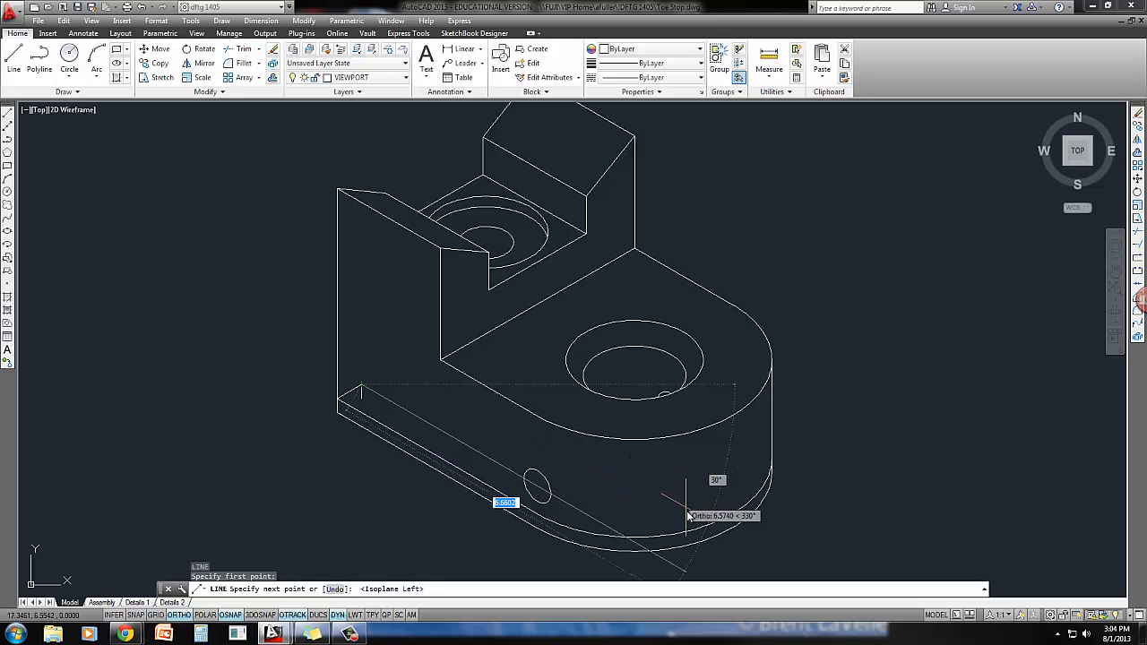
pyautogui.moveTo(681, 504); pyautogui.dragTo(662, 447, button='middle')
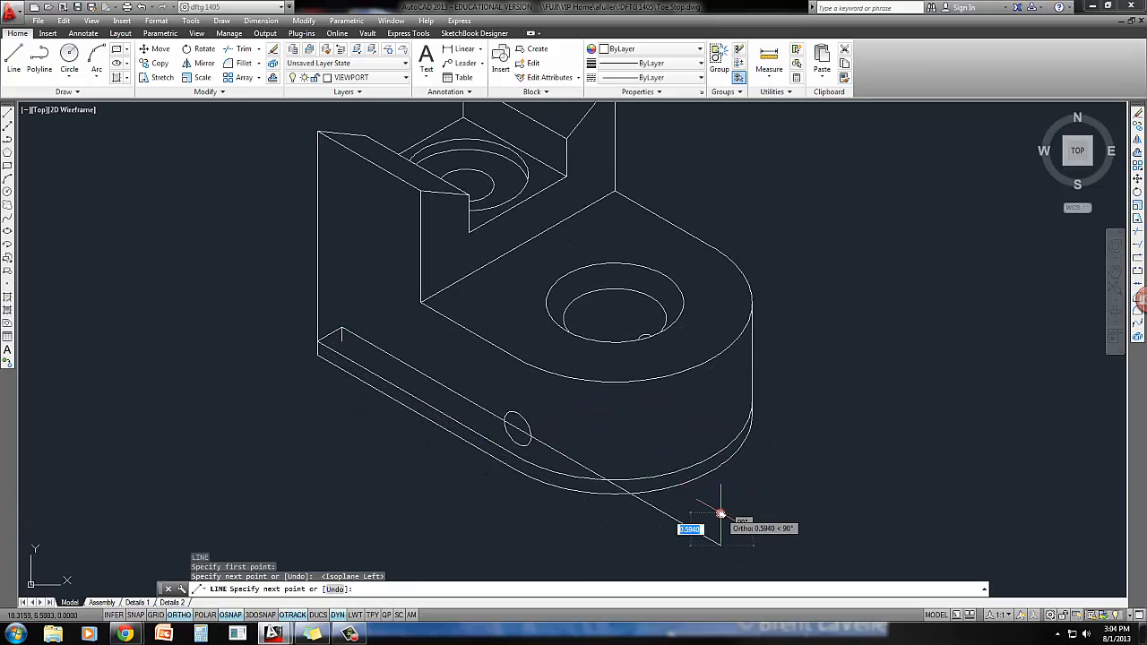
pyautogui.press('Return')
pyautogui.press('Return')
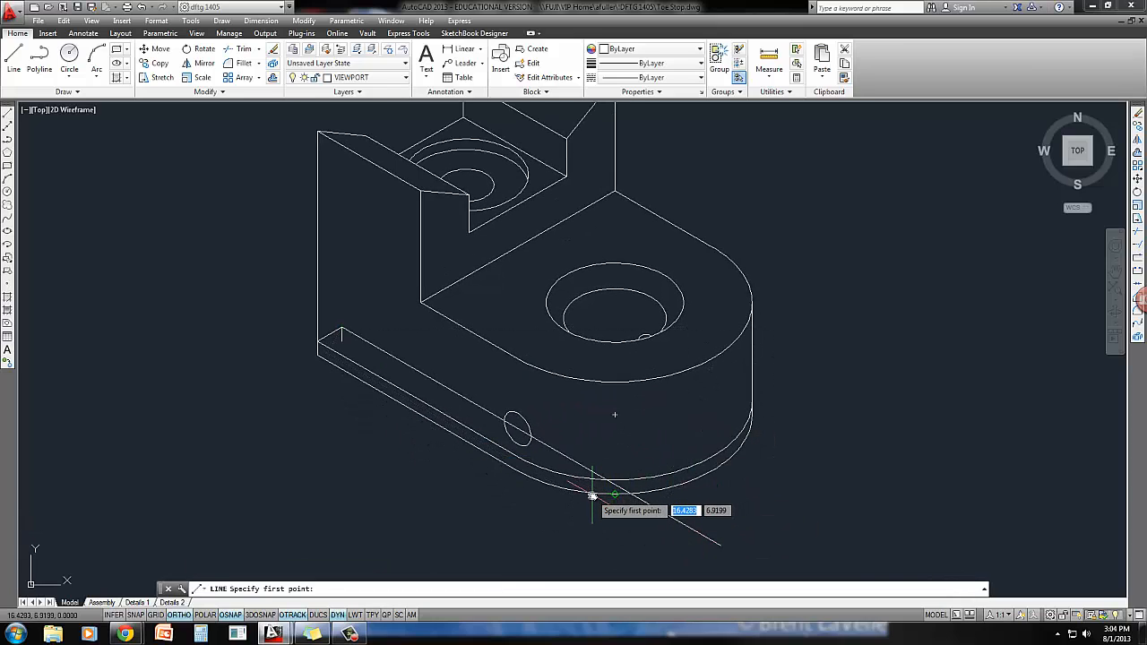
pyautogui.press('Escape')
pyautogui.press('Escape')
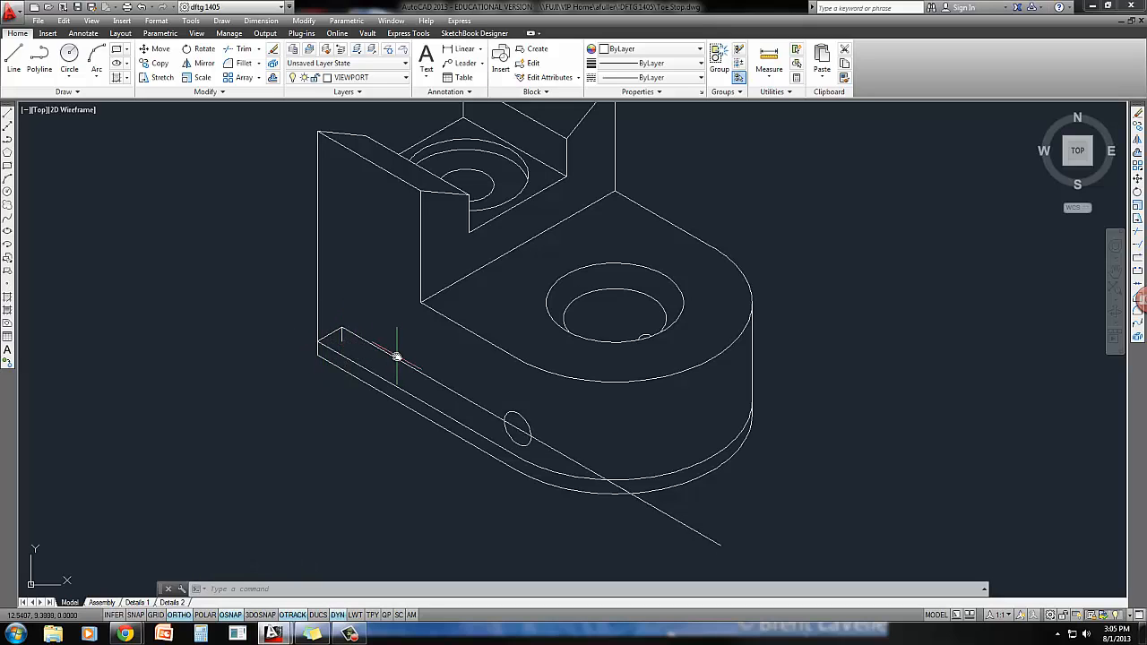
# Step: Draw a .25 line straight down from where the long slot line crosses the raised copy of the rounded edge
pyautogui.write('l')
pyautogui.press('Return')
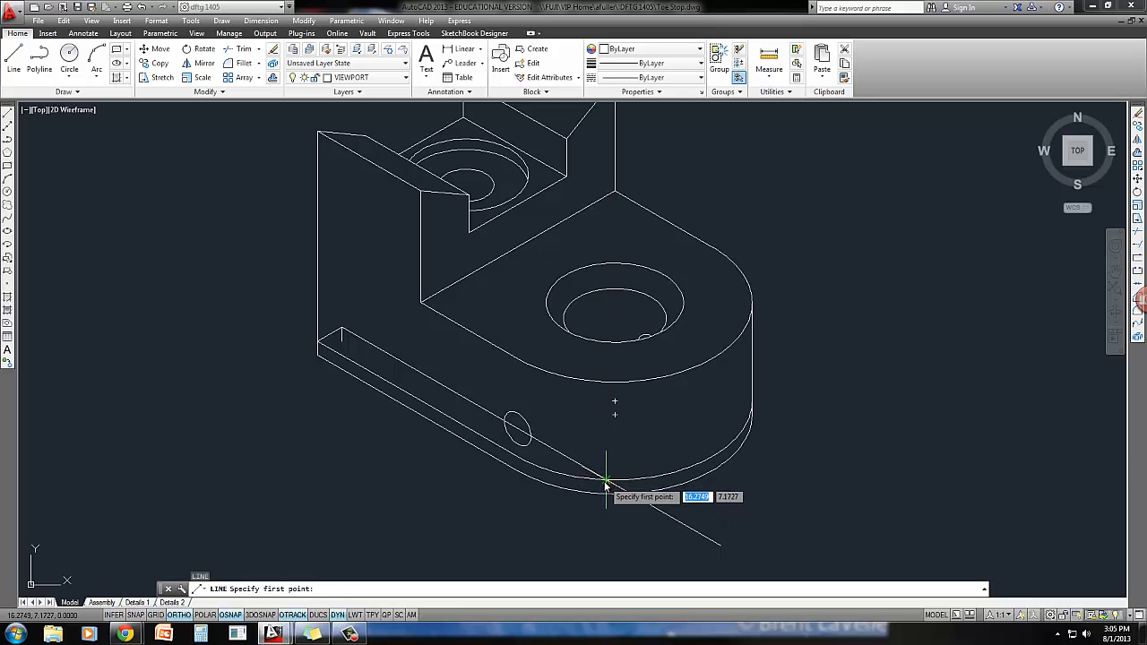
pyautogui.click(607, 482)
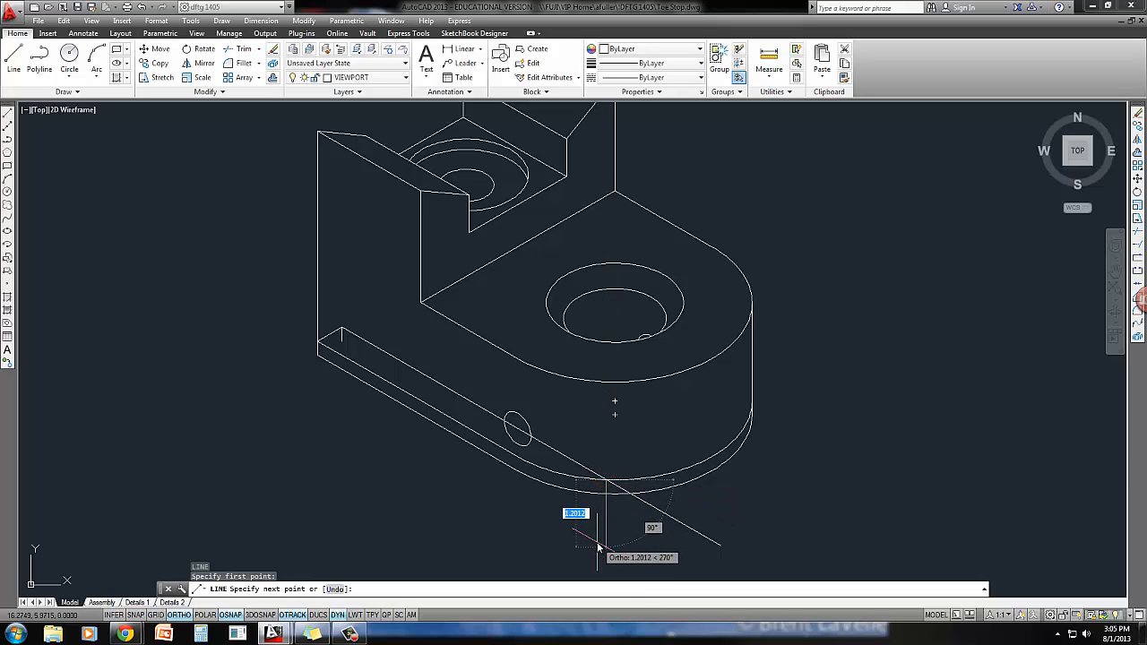
pyautogui.write('.25')
pyautogui.press('Return')
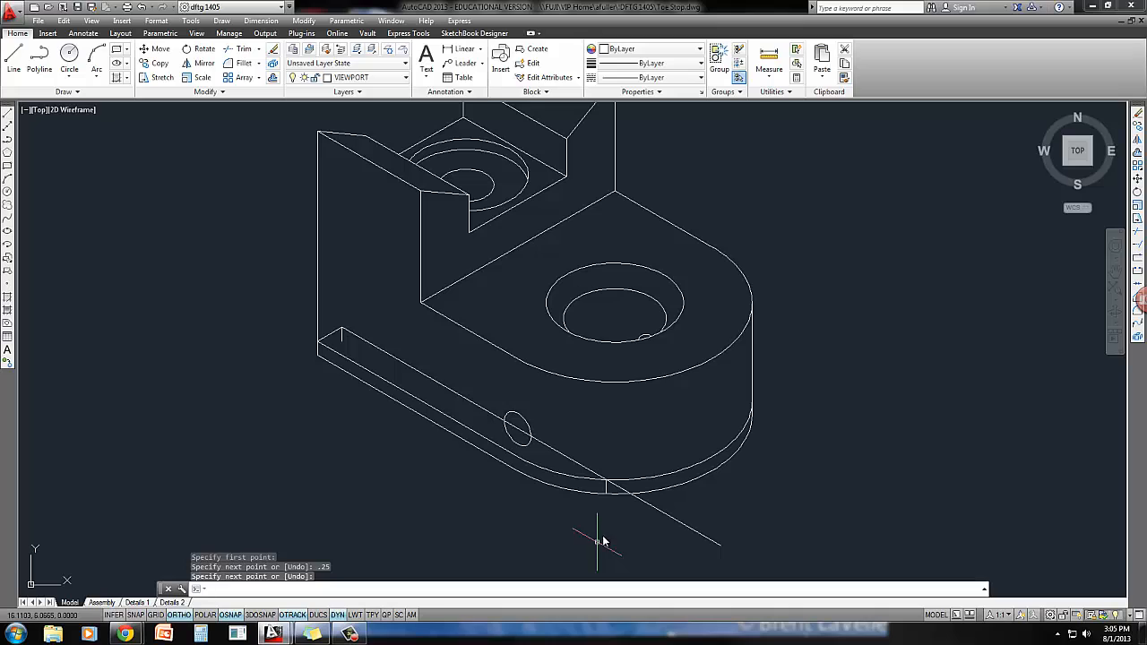
pyautogui.press('Return')
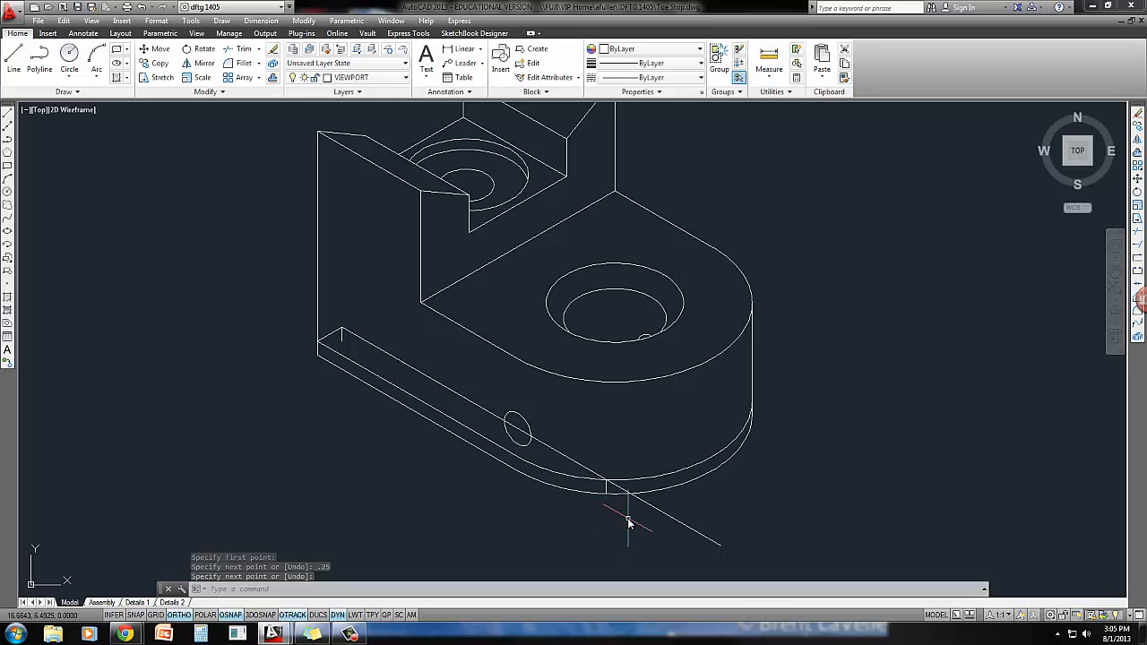
# Step: Copy the long slot line from its upper back corner down to the lower end of the short vertical profile line
pyautogui.press('Escape')
pyautogui.press('Escape')
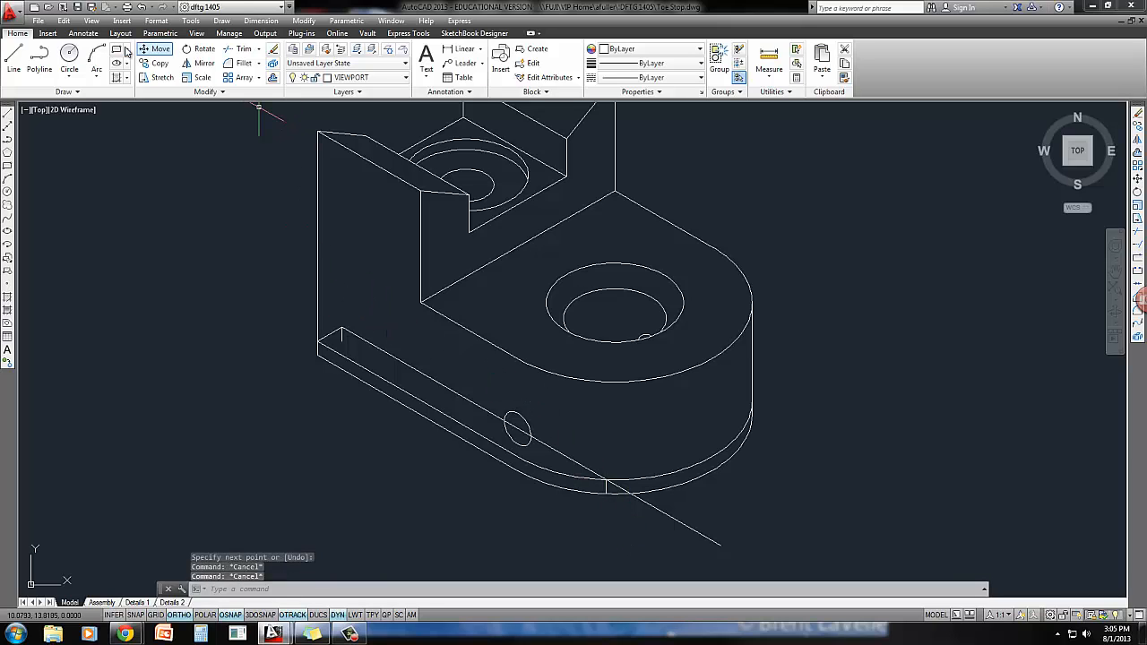
pyautogui.click(154, 65)
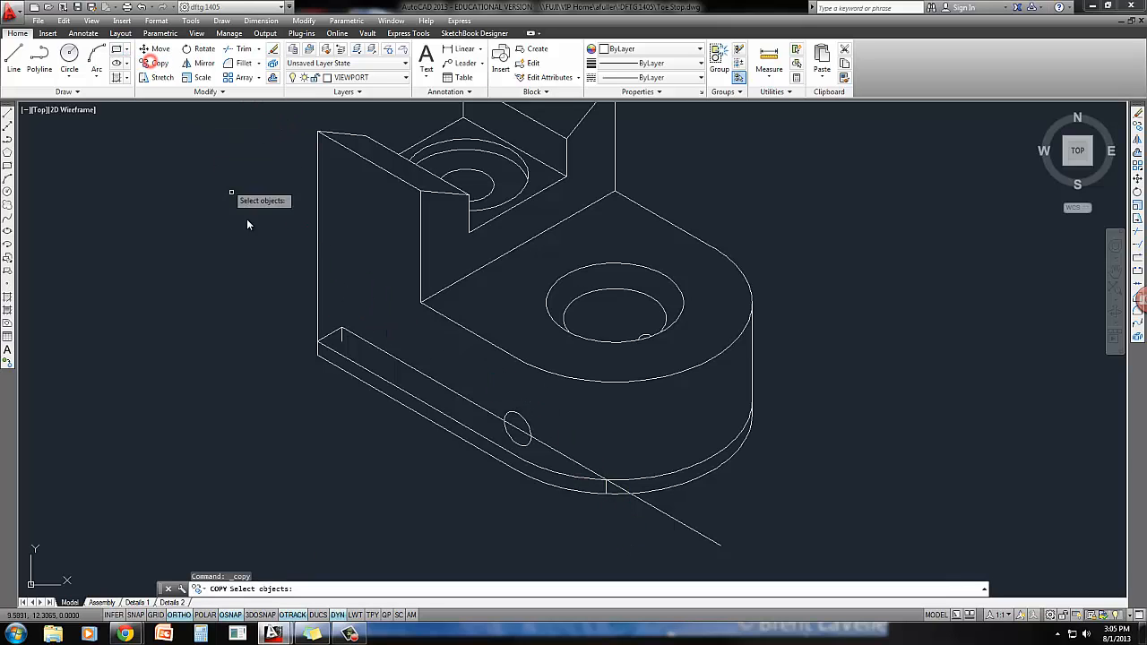
pyautogui.click(370, 345)
pyautogui.press('Return')
pyautogui.click(342, 329)
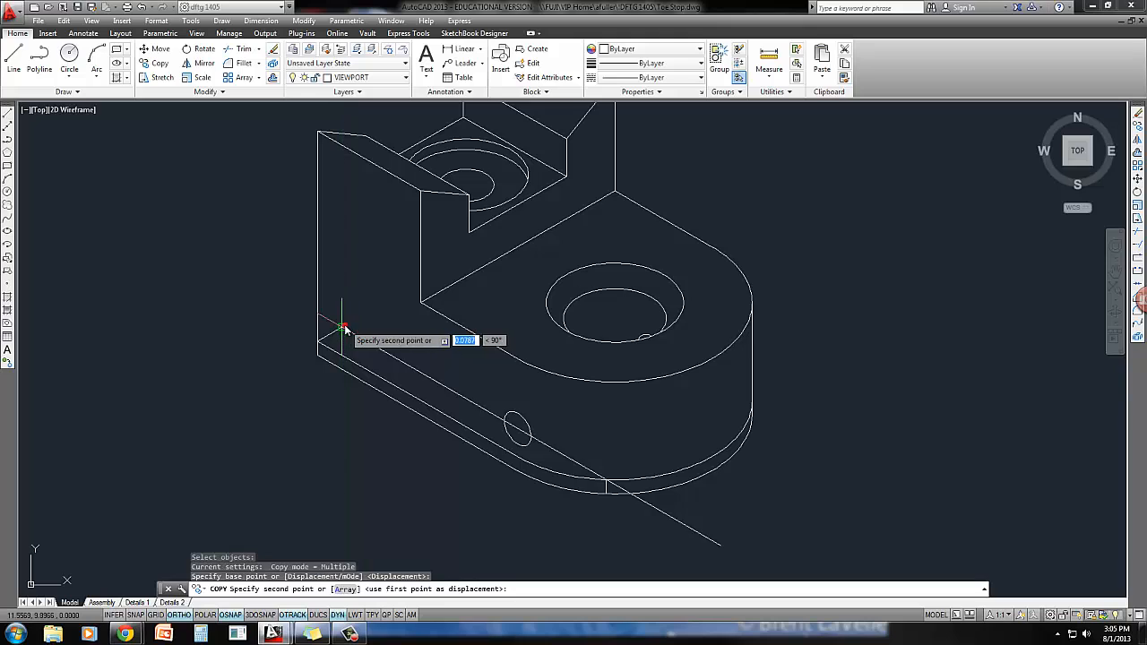
pyautogui.click(344, 335)
pyautogui.press('Escape')
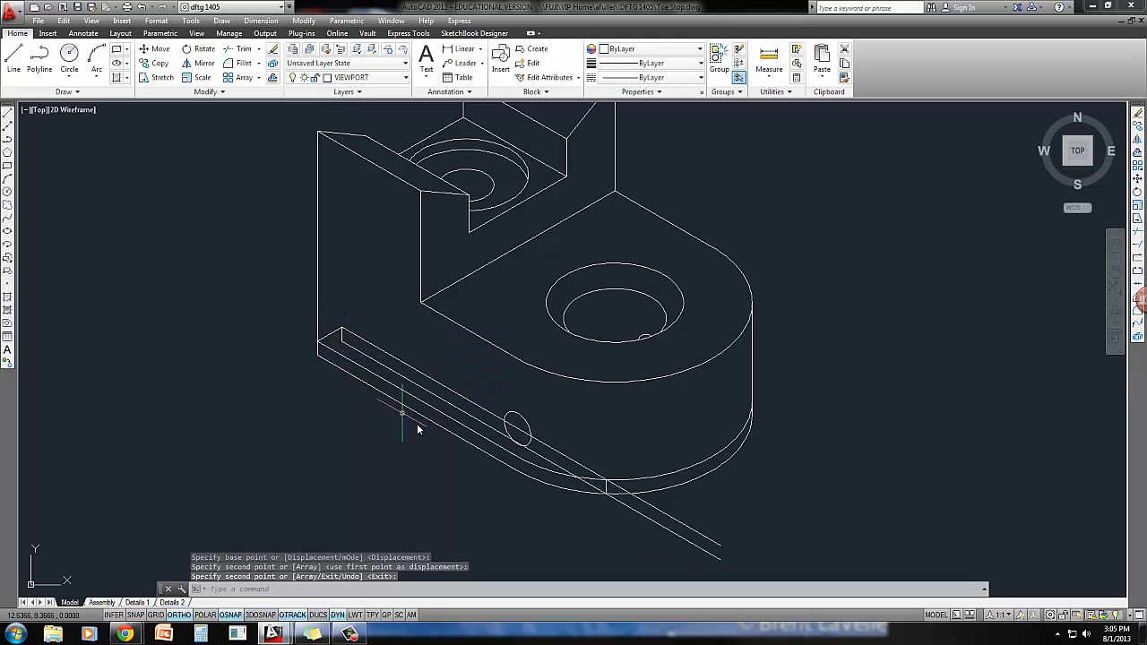
pyautogui.press('Escape')
pyautogui.press('Escape')
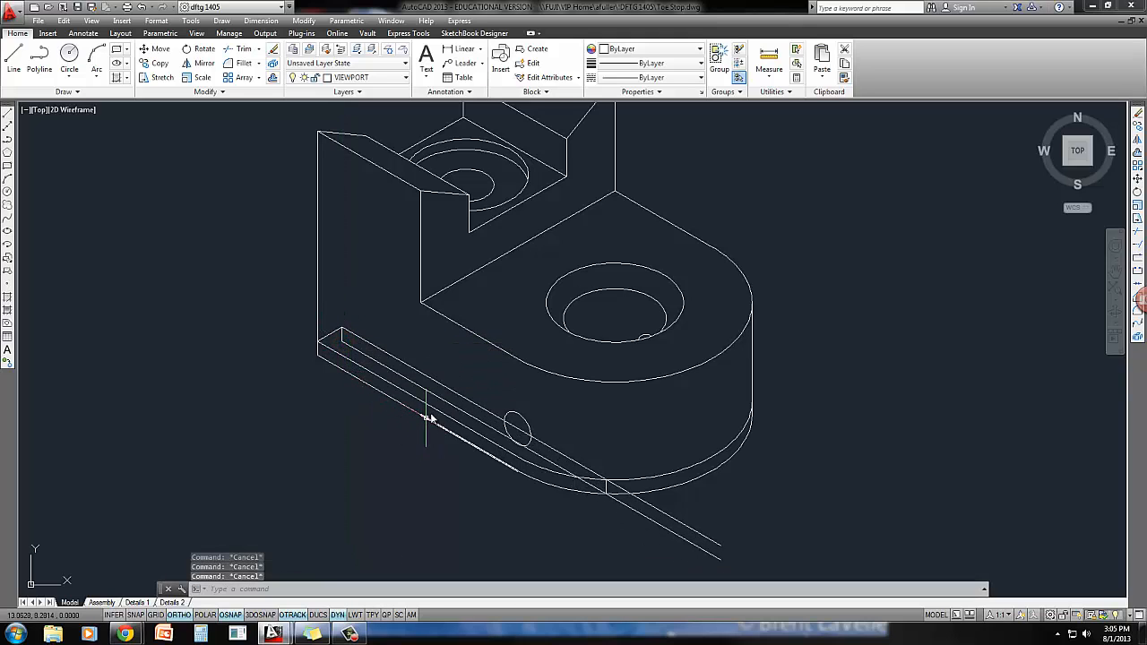
# Step: Move both long slot lines and the two short end profile lines to the HIDDEN layer
pyautogui.click(440, 397)
pyautogui.click(431, 382)
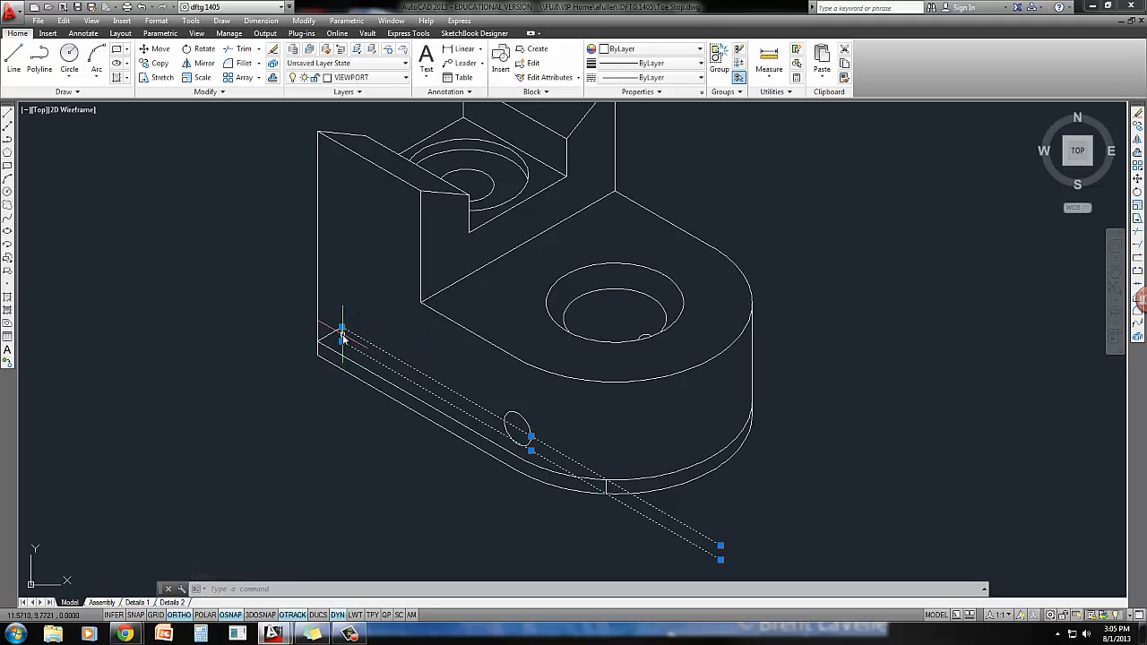
pyautogui.click(309, 77)
pyautogui.click(350, 191)
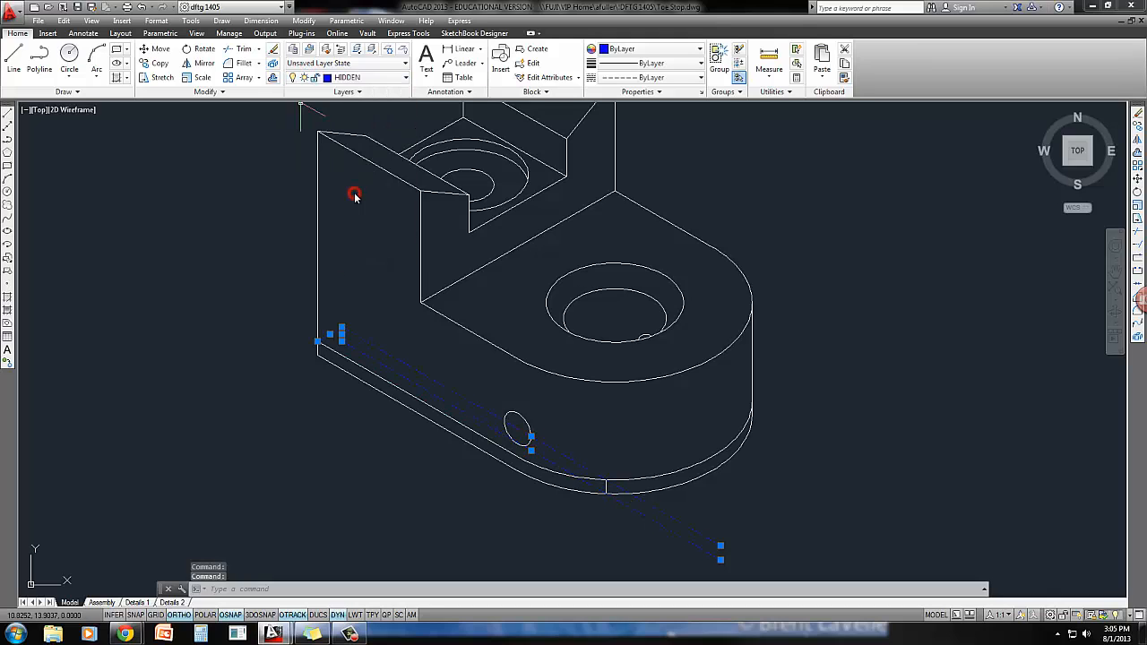
pyautogui.press('Escape')
pyautogui.press('Escape')
pyautogui.press('Escape')
pyautogui.moveTo(484, 396); pyautogui.dragTo(477, 397, button='middle')
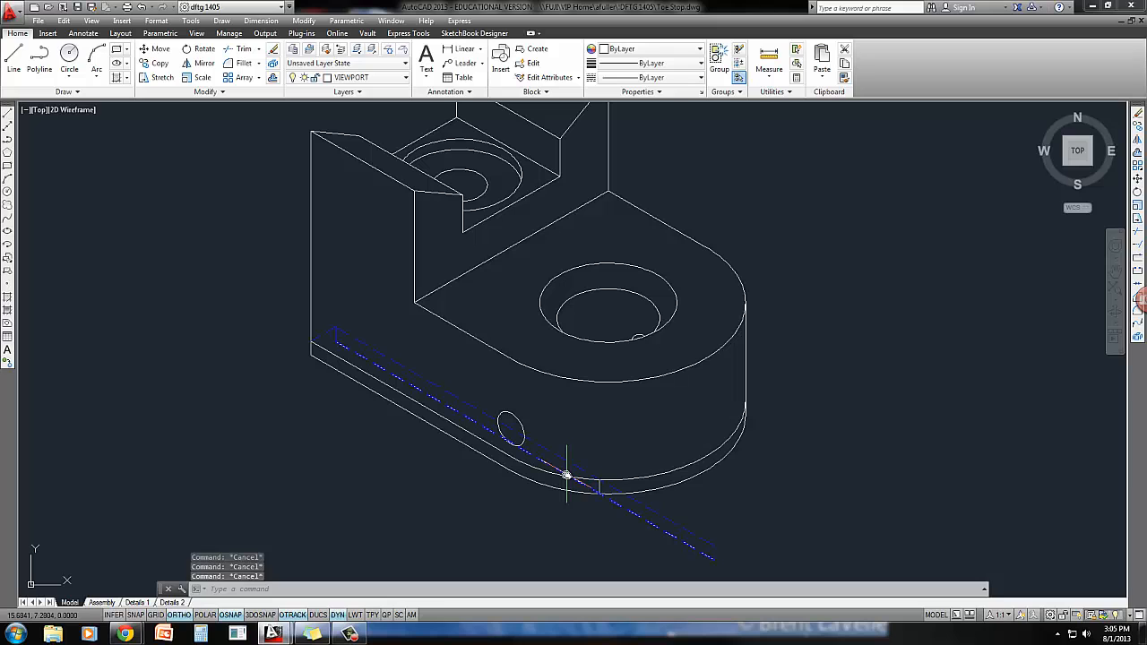
# Step: Check Figure 11.30 in the browser's help sheet and trim the raised rounded edge beyond the slot's short vertical front line
pyautogui.click(126, 634)
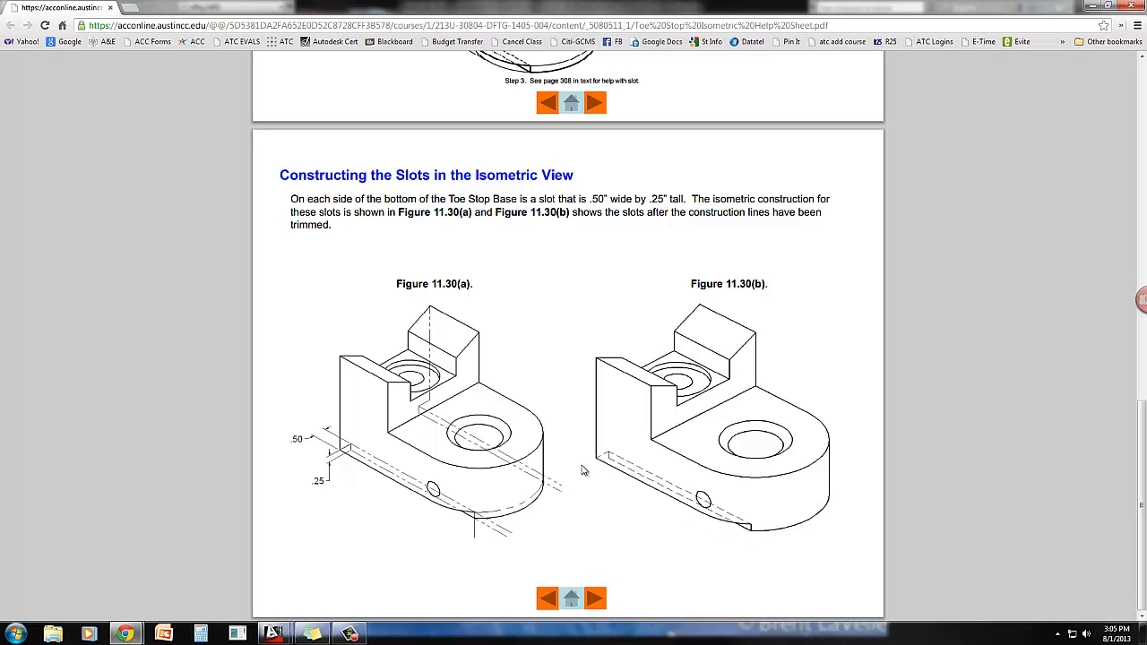
pyautogui.moveTo(749, 11); pyautogui.dragTo(1146, 58)
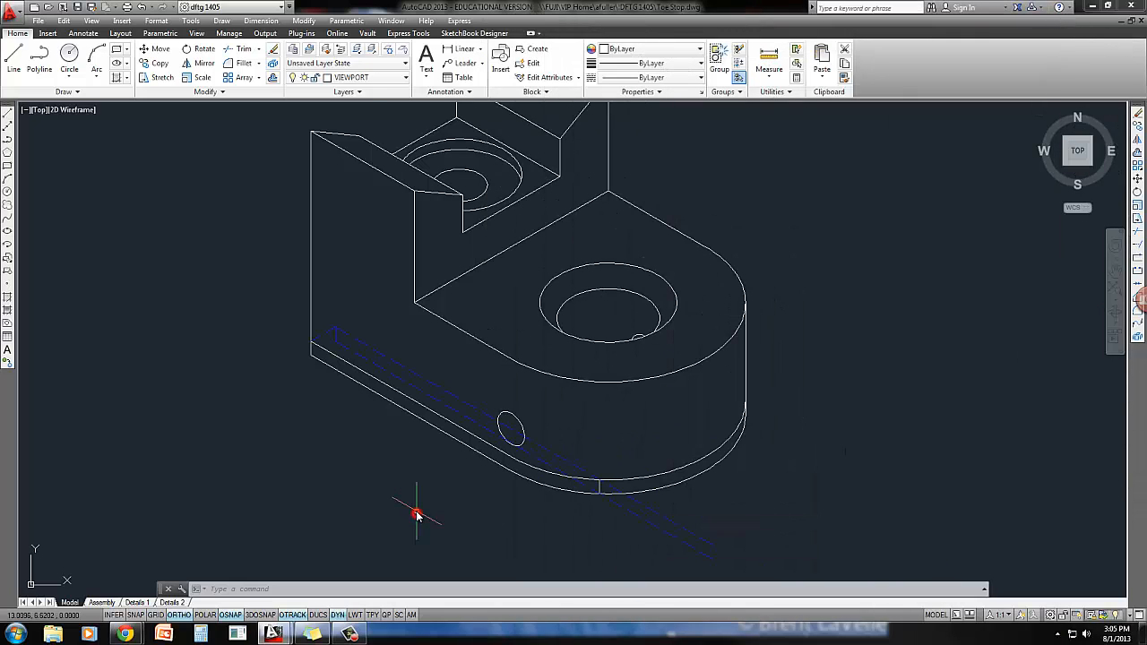
pyautogui.press('Return')
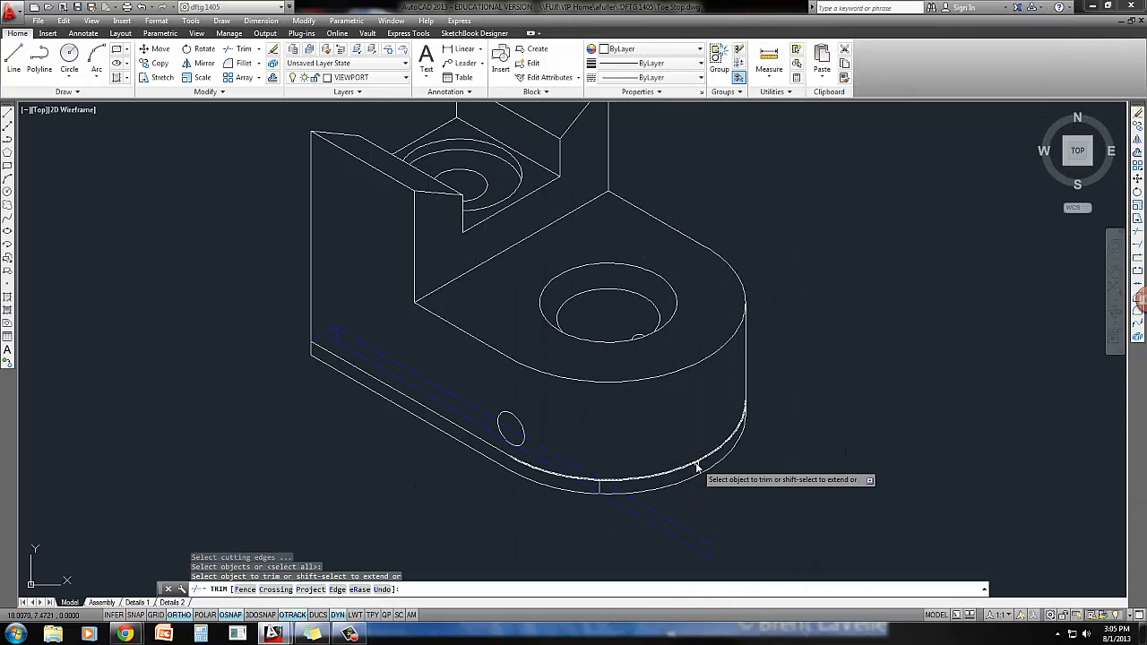
pyautogui.click(694, 466)
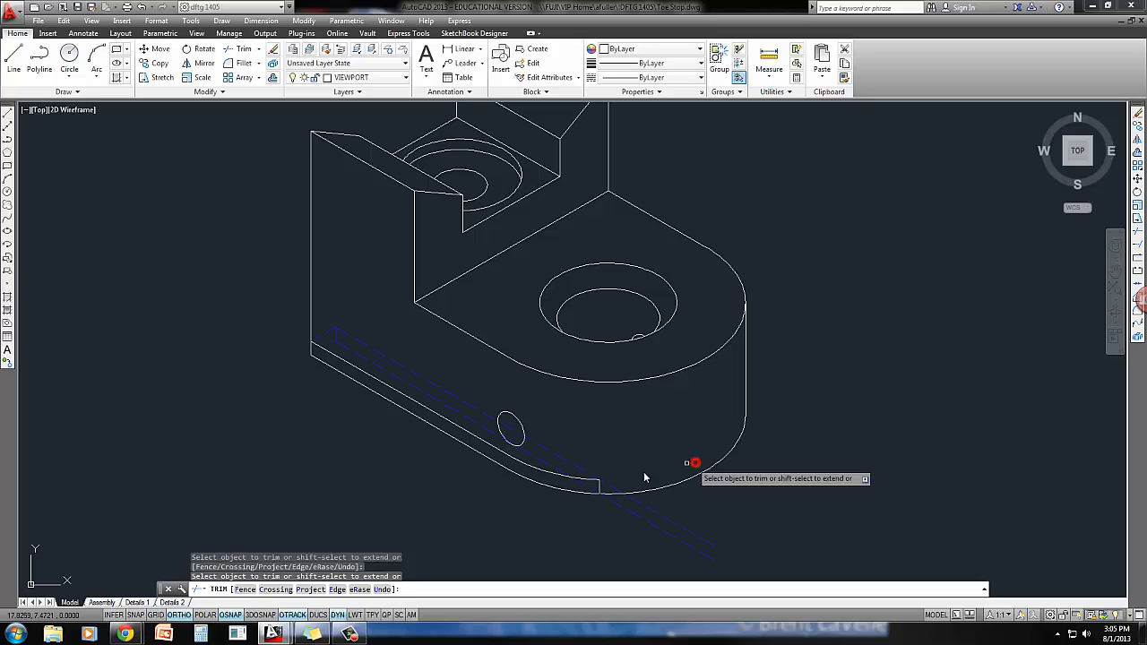
# Step: Trim the ends of both long hidden slot lines that overshoot the slot's short vertical front line
pyautogui.click(677, 523)
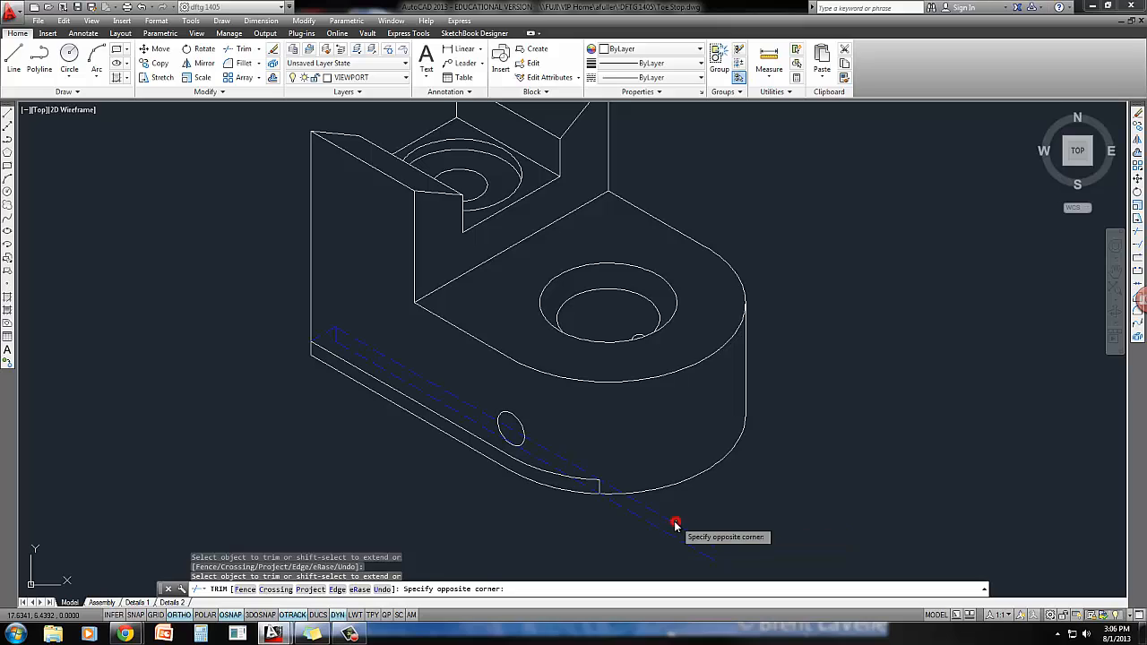
pyautogui.click(666, 523)
pyautogui.click(657, 517)
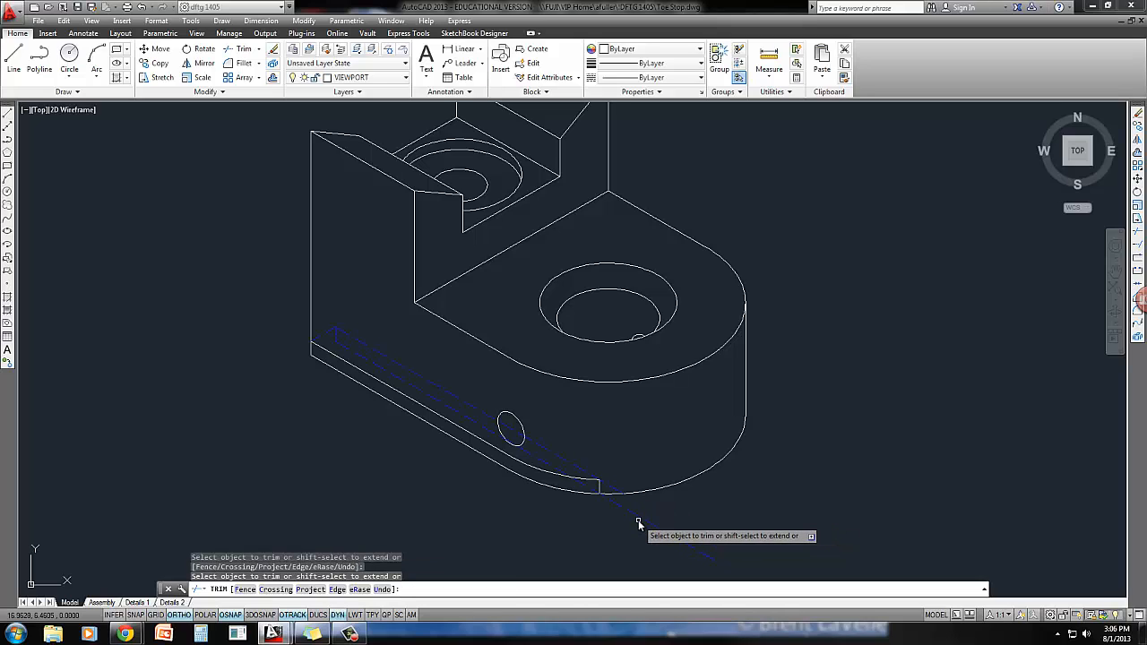
pyautogui.click(639, 519)
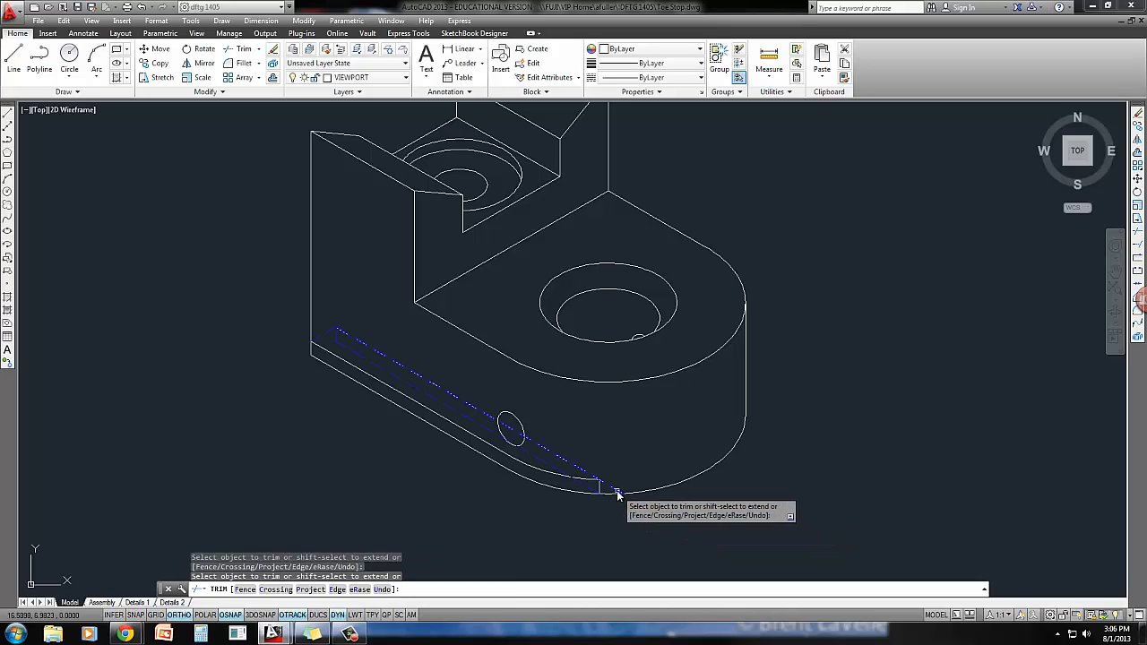
pyautogui.click(615, 484)
# Step: Trim the lowest rounded edge back to the slot's vertical front line and delete the leftover straight bottom edge segments
pyautogui.moveTo(573, 495); pyautogui.dragTo(591, 503, button='middle')
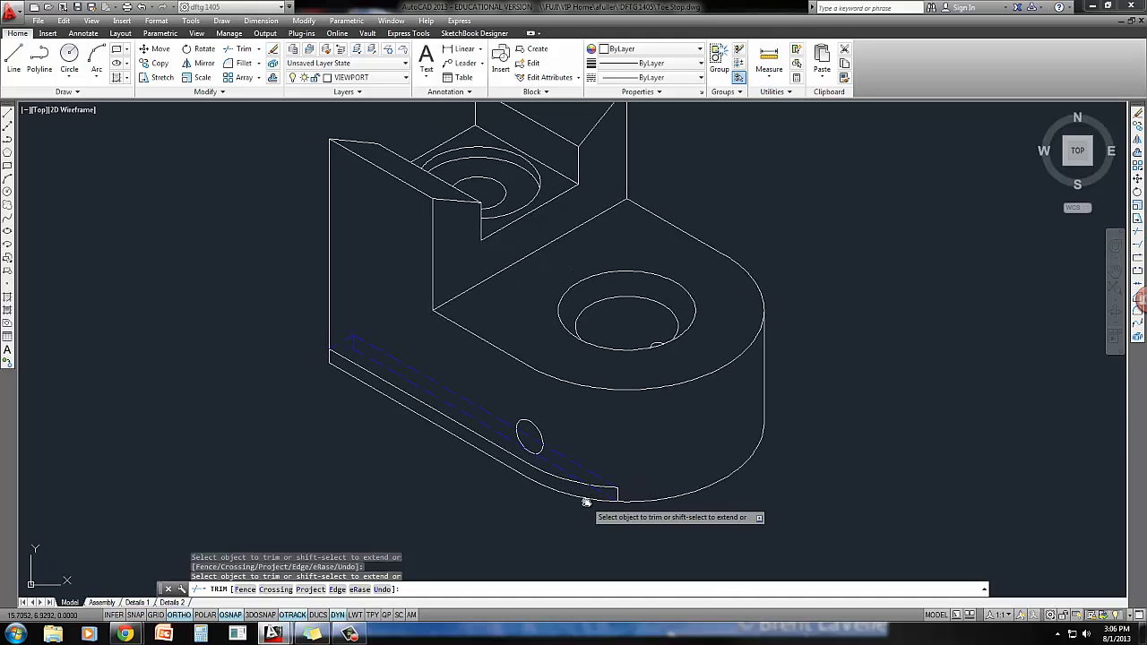
pyautogui.click(585, 501)
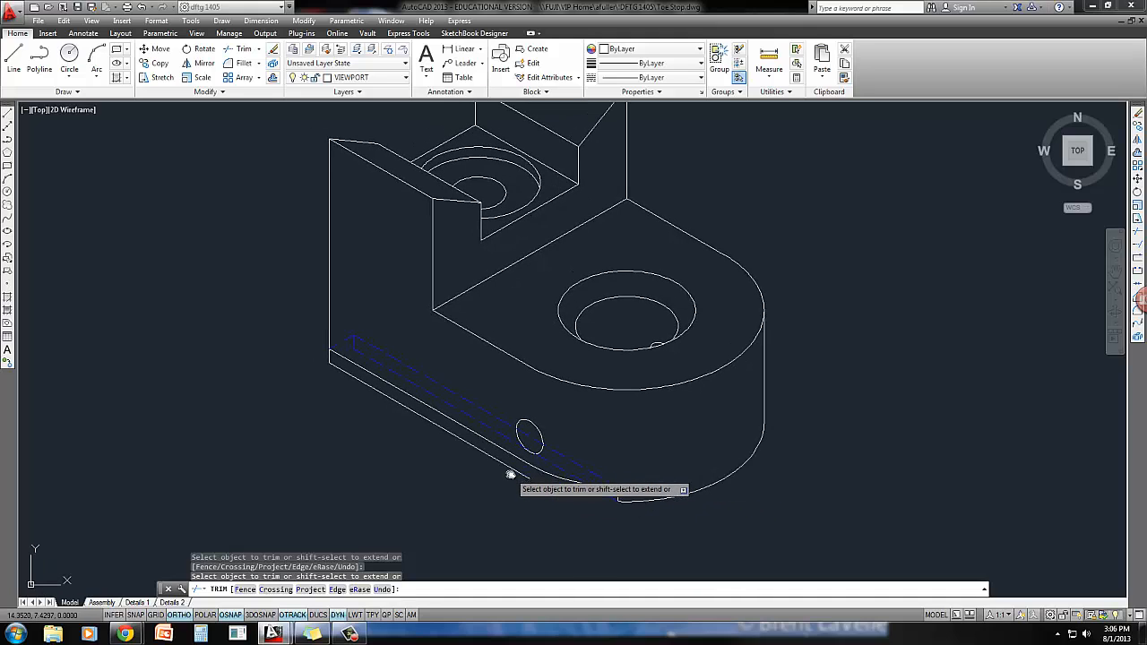
pyautogui.press('Return')
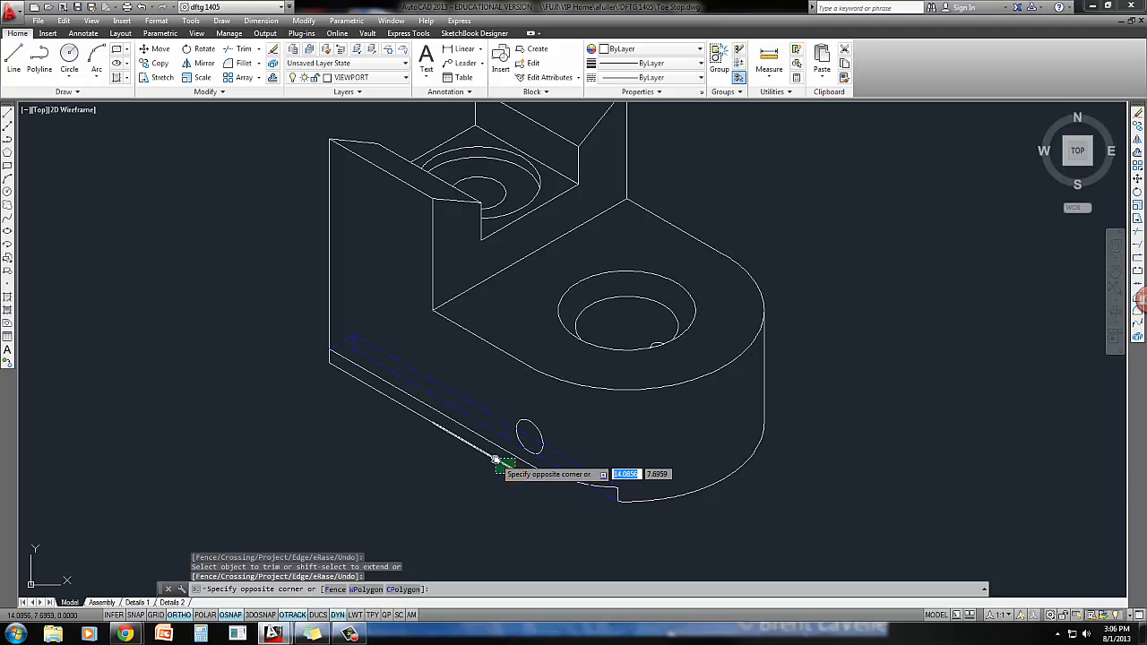
pyautogui.click(493, 467)
pyautogui.click(420, 411)
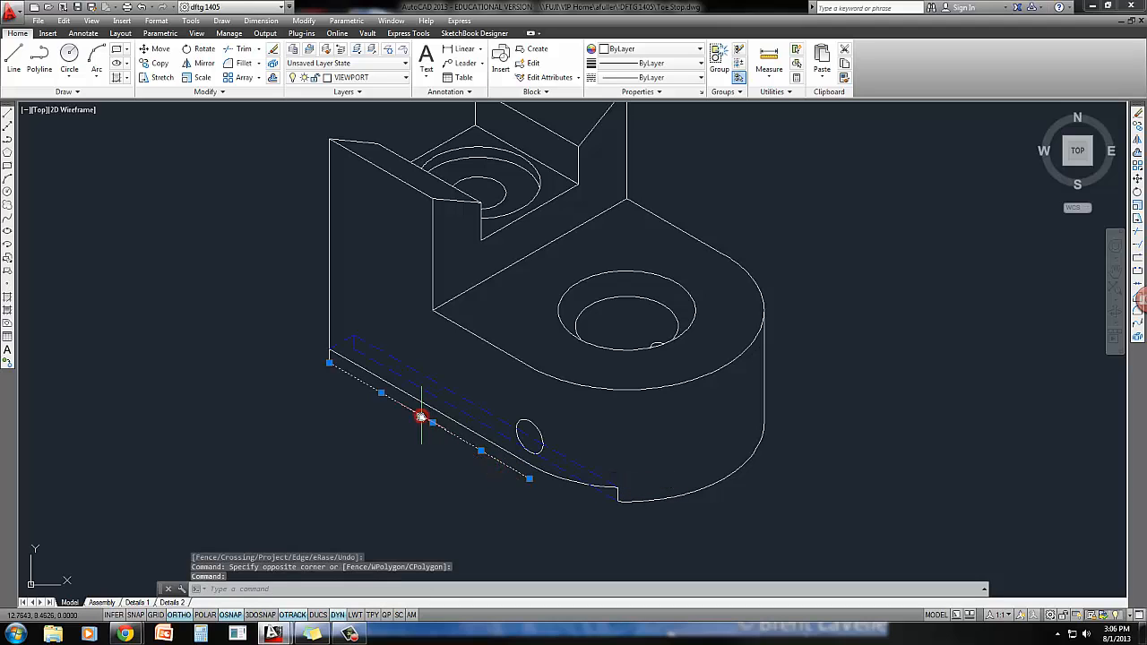
pyautogui.press('Delete')
pyautogui.moveTo(427, 470); pyautogui.dragTo(426, 470, button='middle')
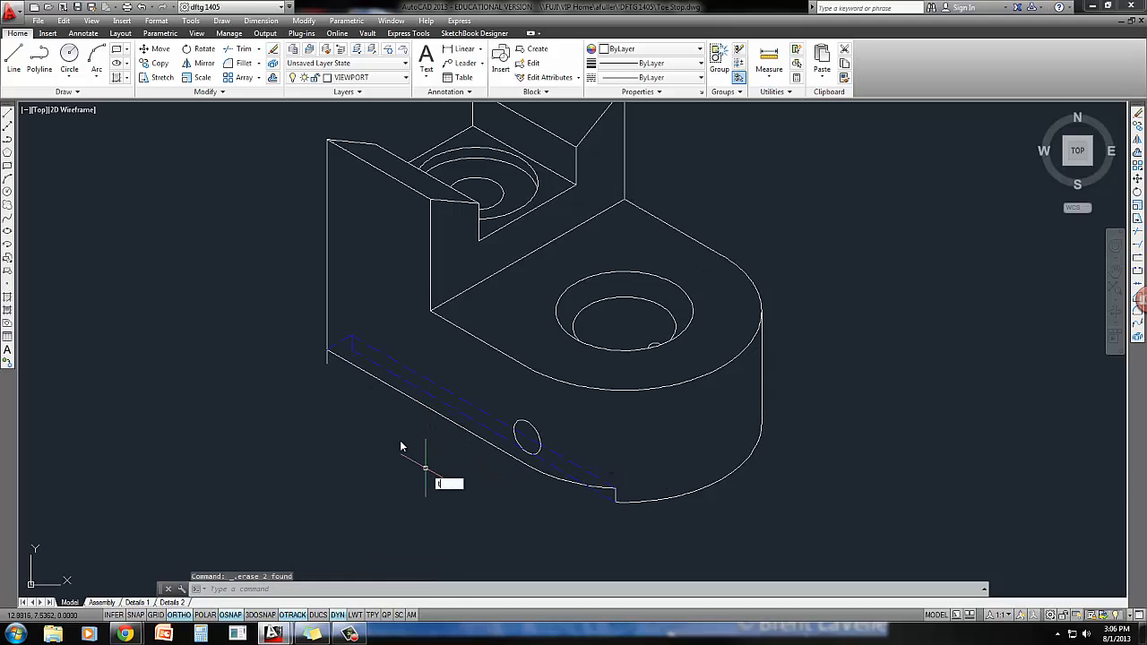
# Step: Trim the stub of the base's back vertical edge that extends below the slot's raised edge
pyautogui.write('tr')
pyautogui.press('Return')
pyautogui.press('Return')
pyautogui.click(327, 365)
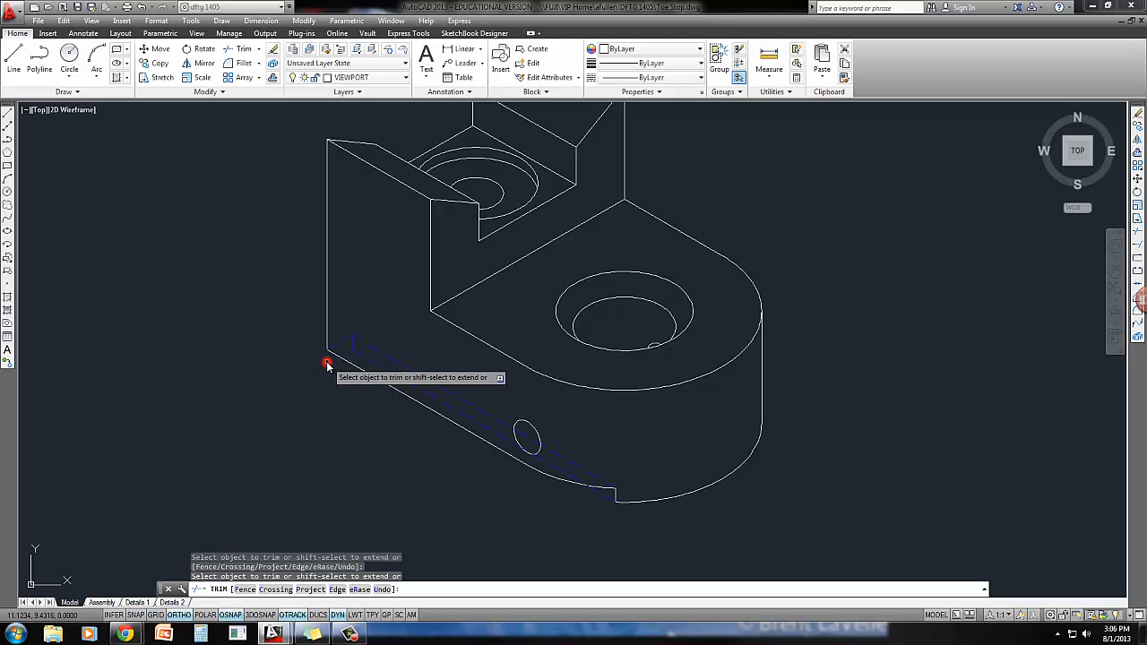
pyautogui.press('Escape')
# Step: Break the lower hidden slot line at the point where it crosses the raised rounded edge
pyautogui.moveTo(524, 483); pyautogui.dragTo(512, 482, button='middle')
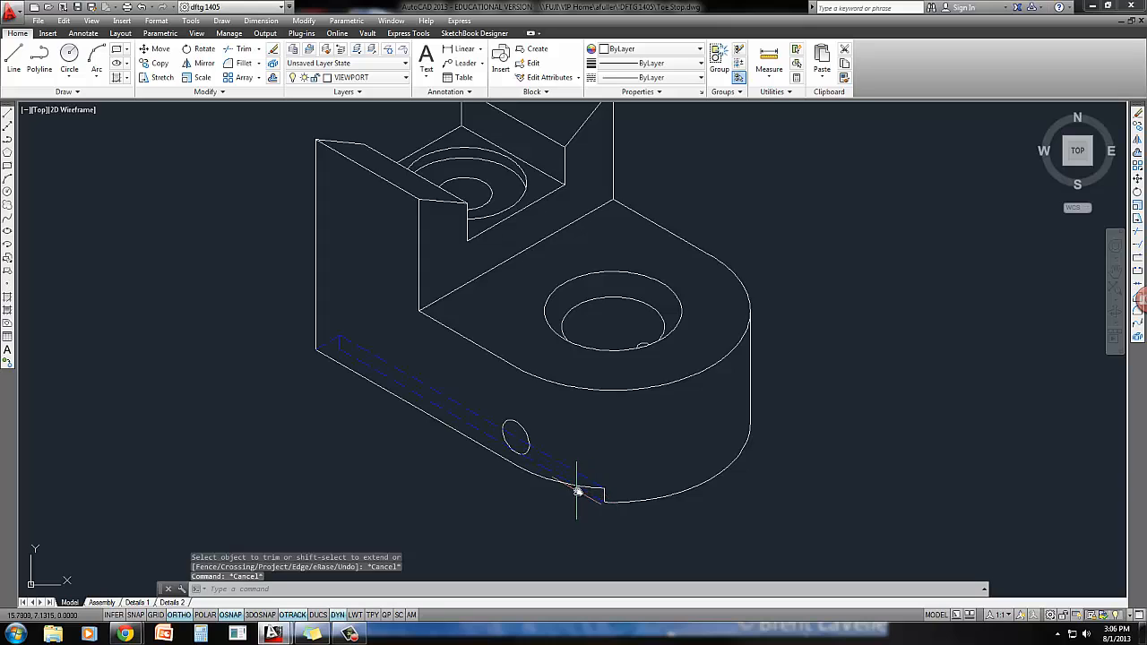
pyautogui.scroll(2, 579, 491)
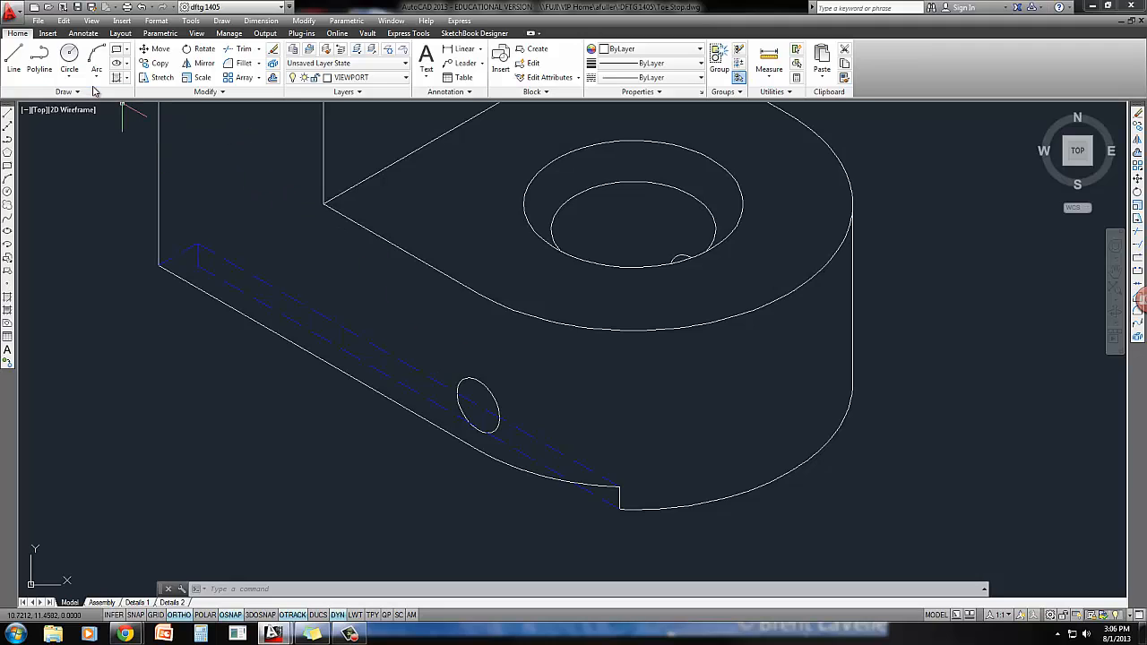
pyautogui.click(194, 91)
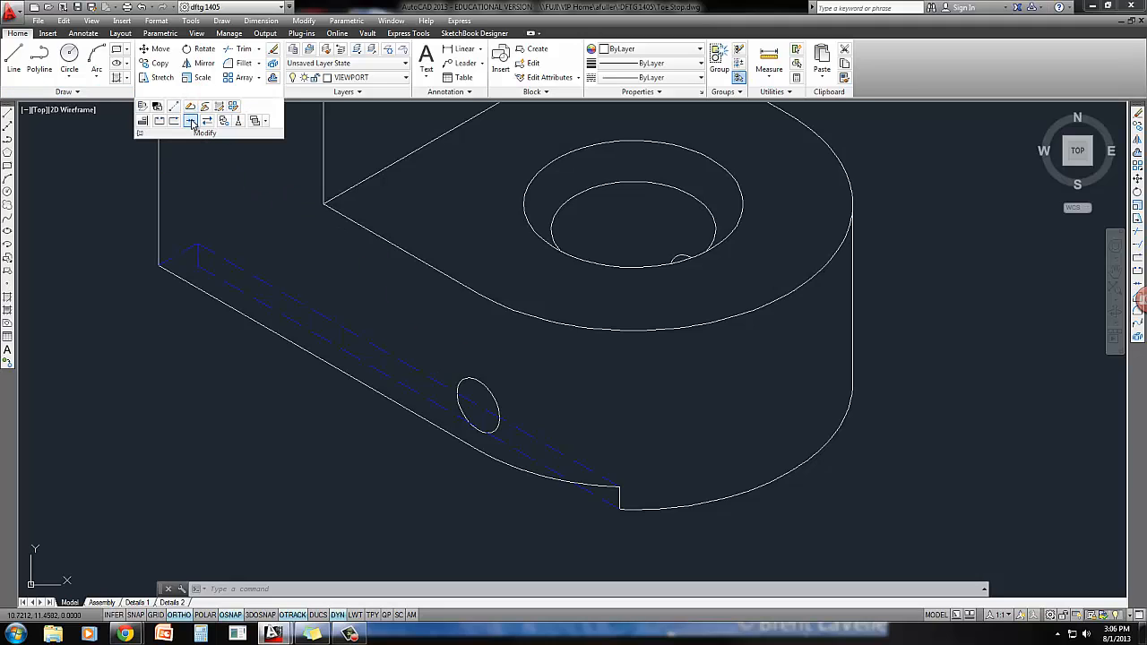
pyautogui.click(175, 124)
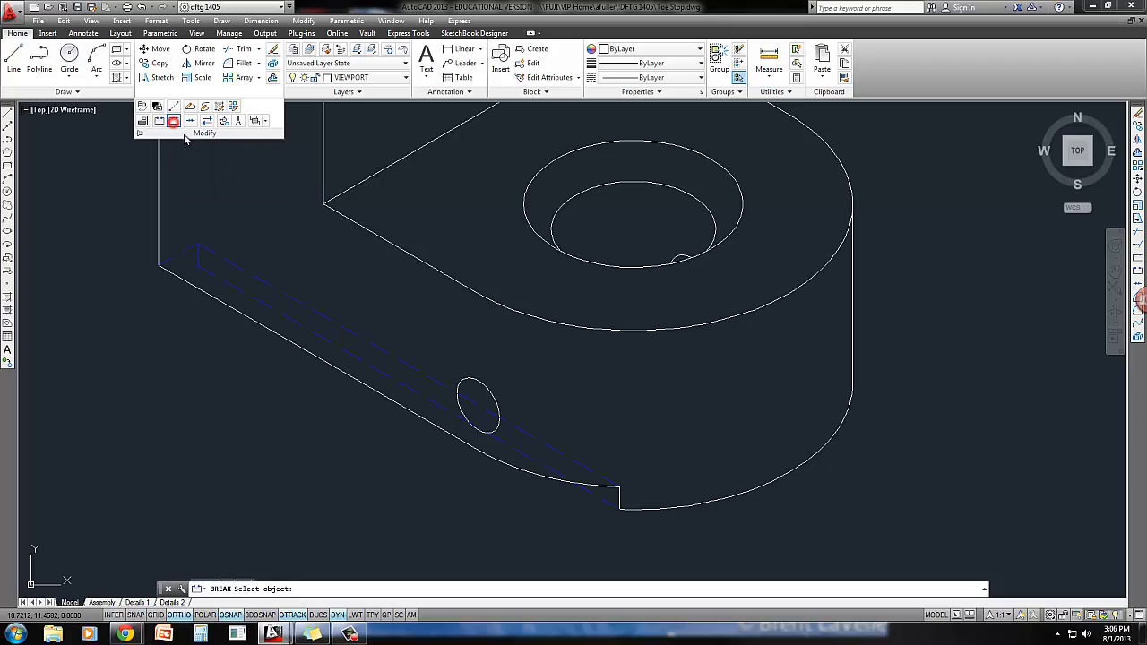
pyautogui.click(608, 505)
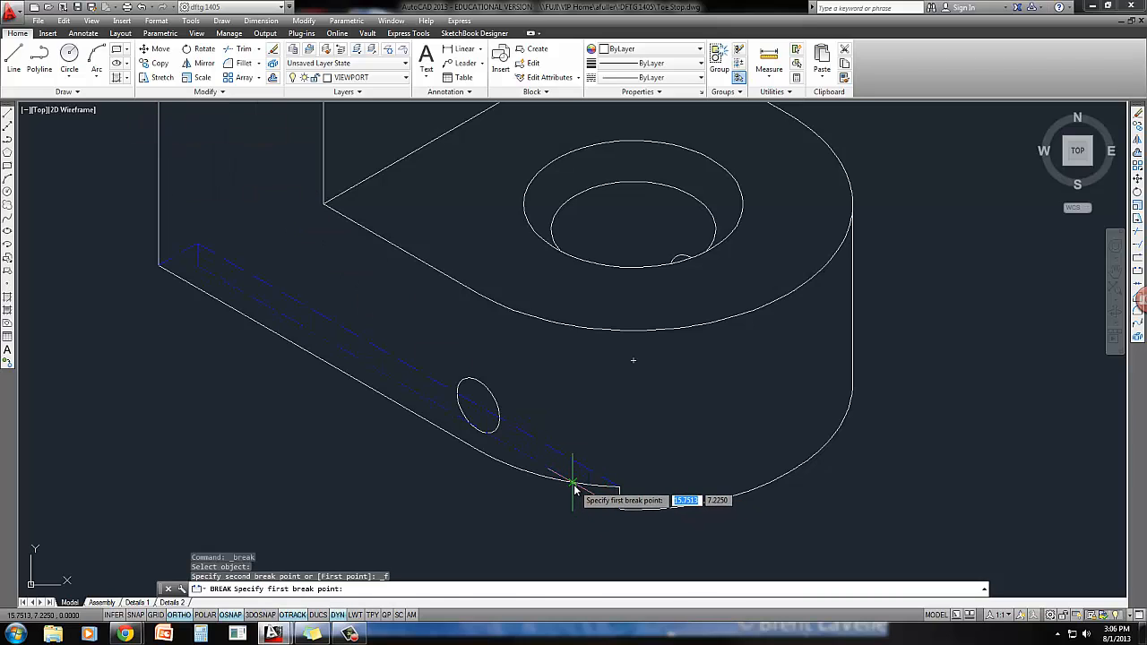
pyautogui.click(574, 485)
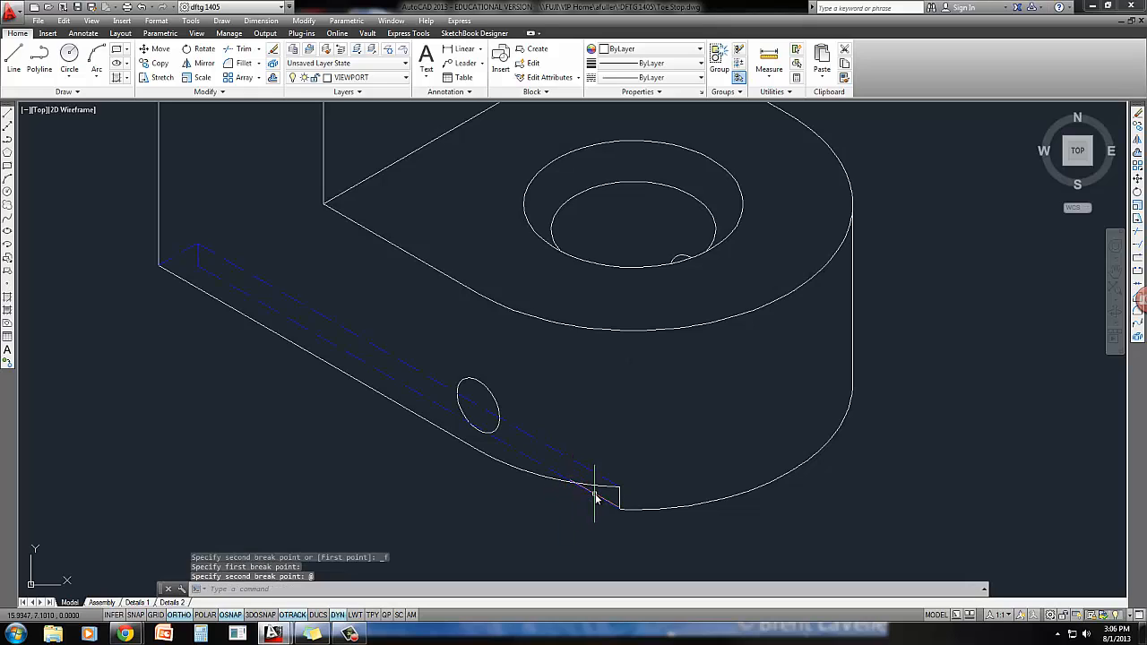
# Step: Move the short front segment of the broken slot line, outside the rounded edge, to layer 0
pyautogui.click(560, 476)
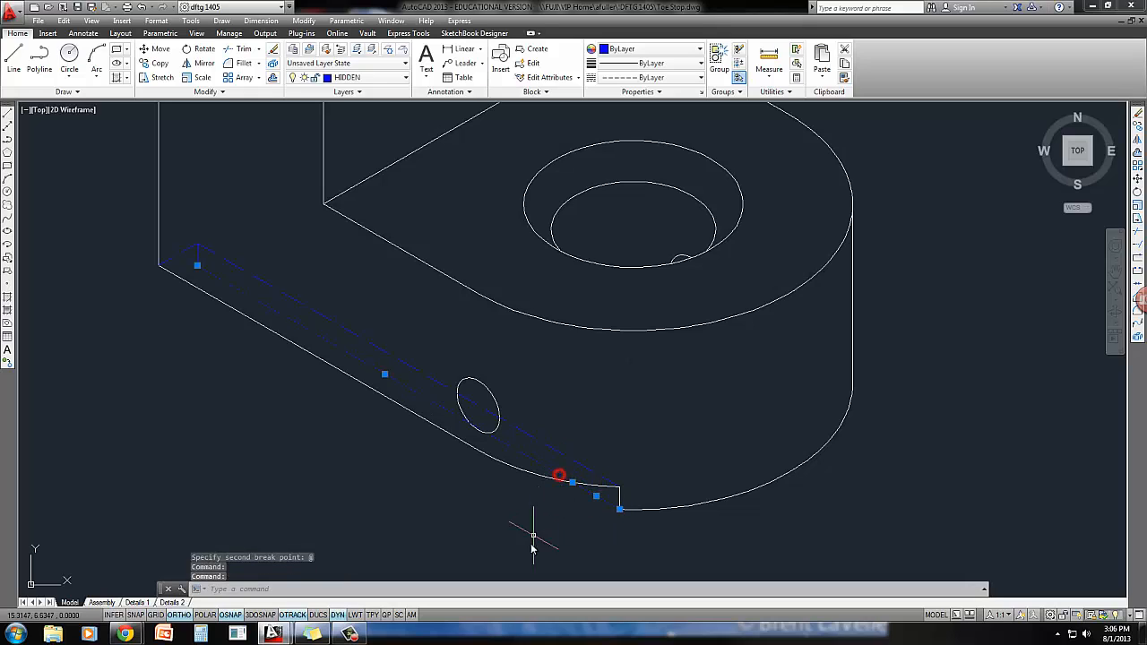
pyautogui.press('Escape')
pyautogui.press('Escape')
pyautogui.click(609, 504)
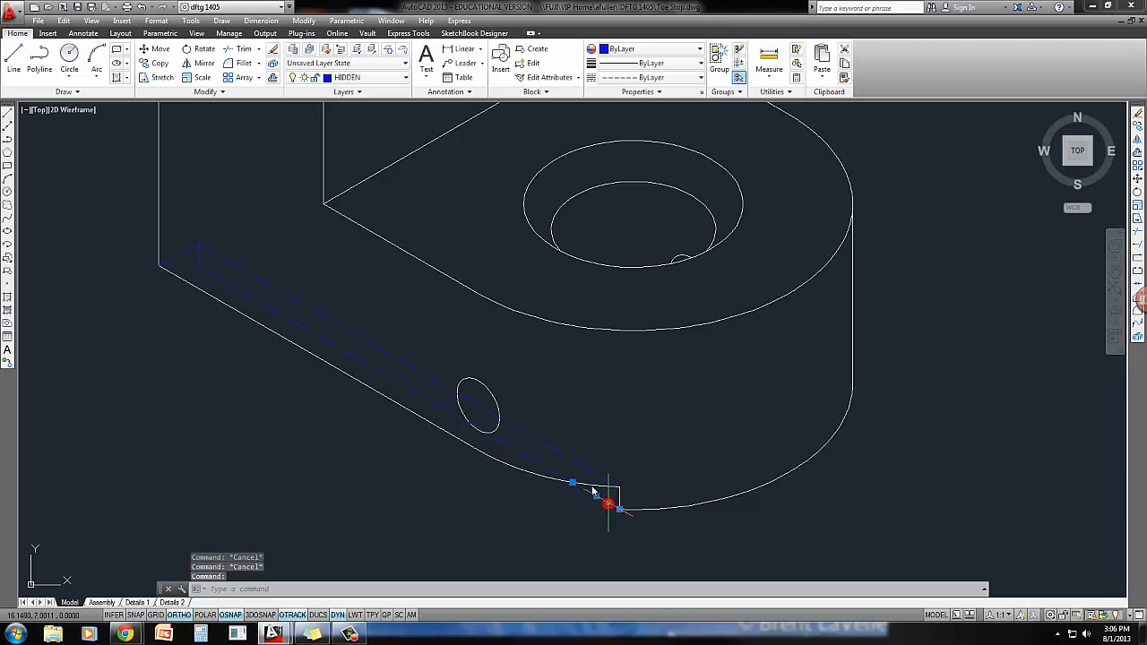
pyautogui.click(359, 77)
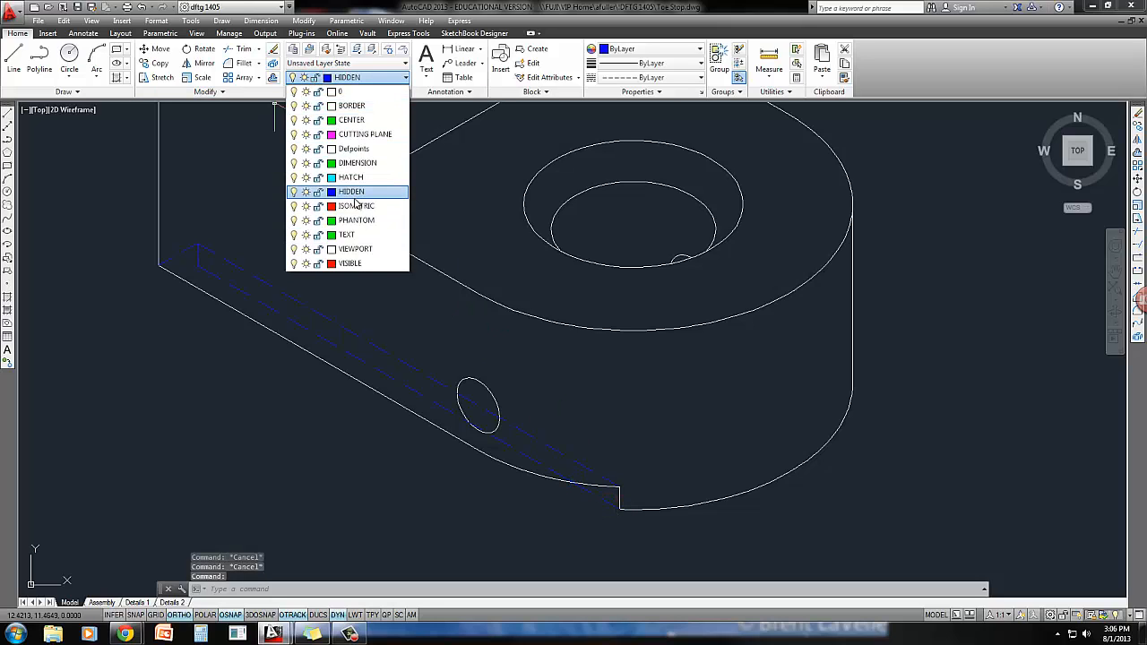
pyautogui.click(361, 94)
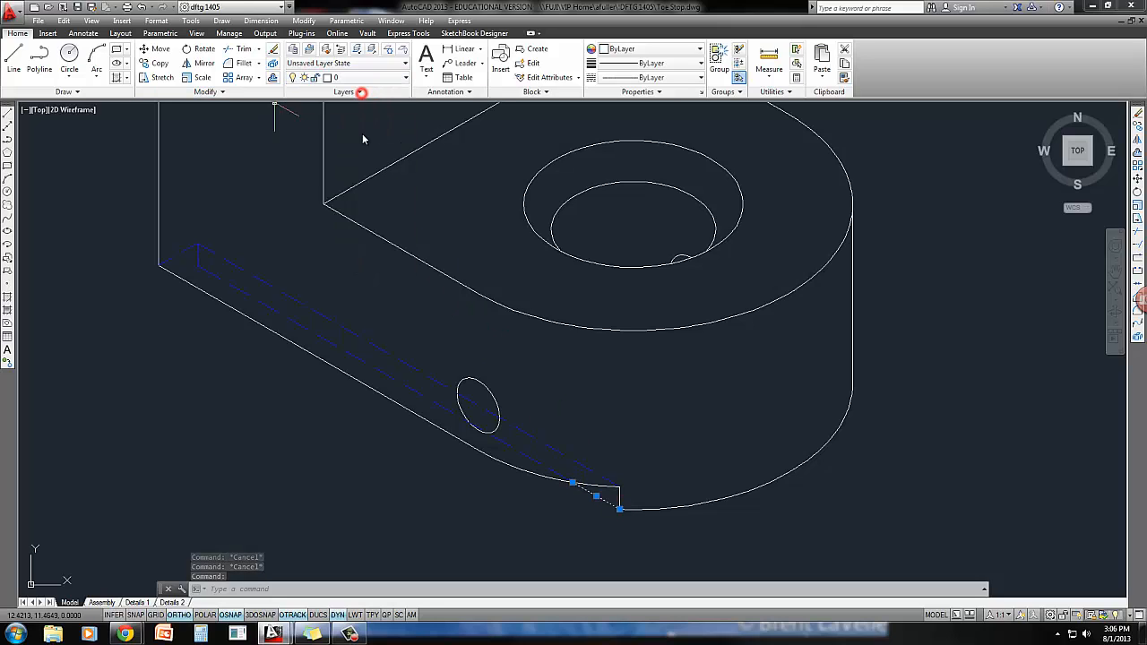
pyautogui.press('Escape')
pyautogui.press('Escape')
pyautogui.moveTo(525, 427); pyautogui.dragTo(575, 456, button='middle')
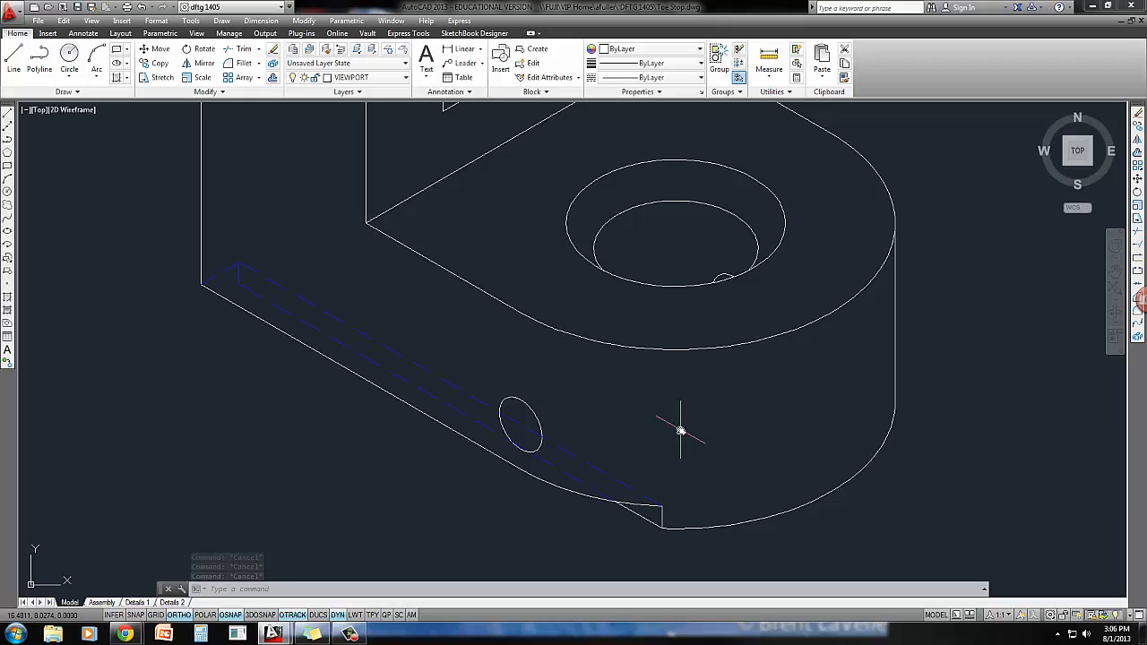
pyautogui.scroll(-2, 684, 430)
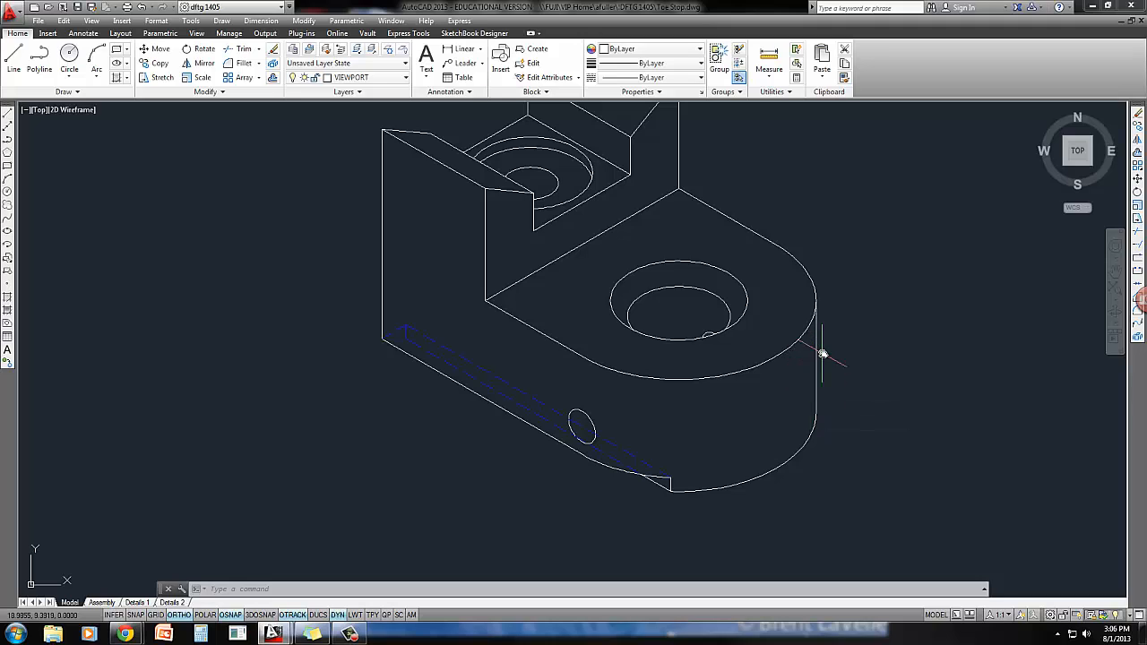
pyautogui.moveTo(813, 405)
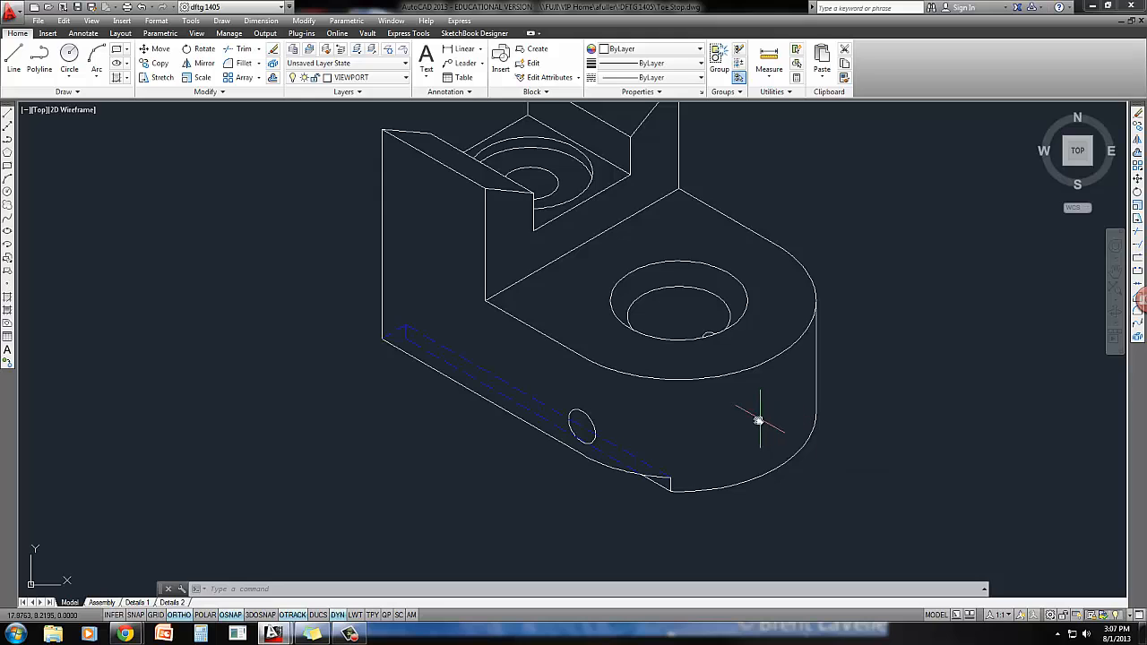
pyautogui.scroll(-4, 717, 440)
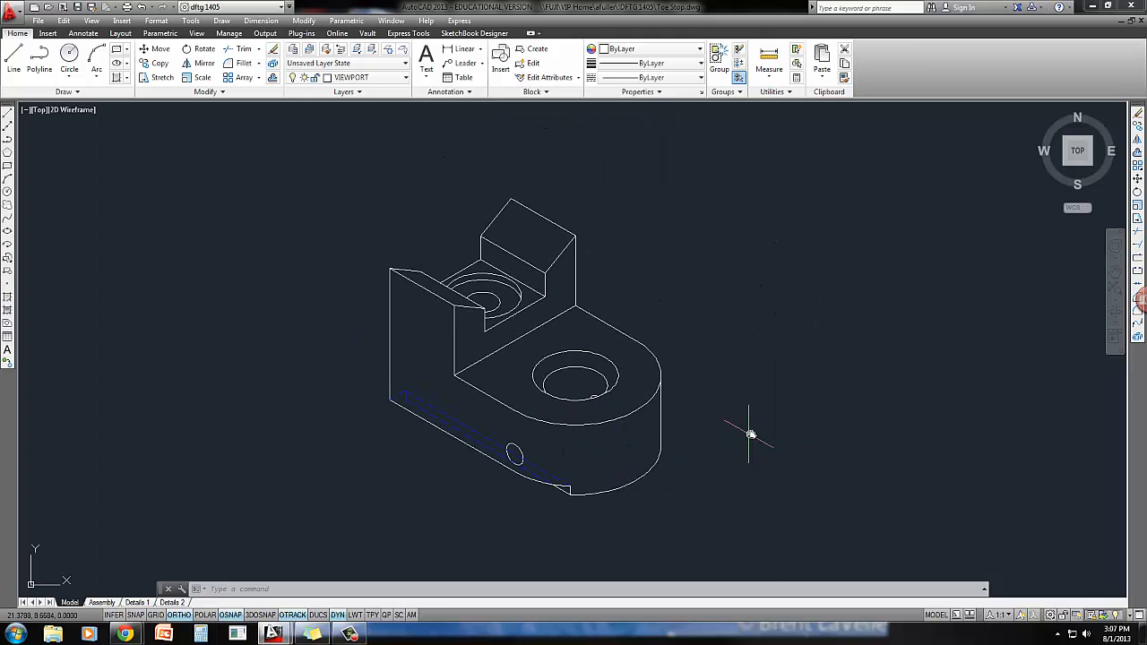